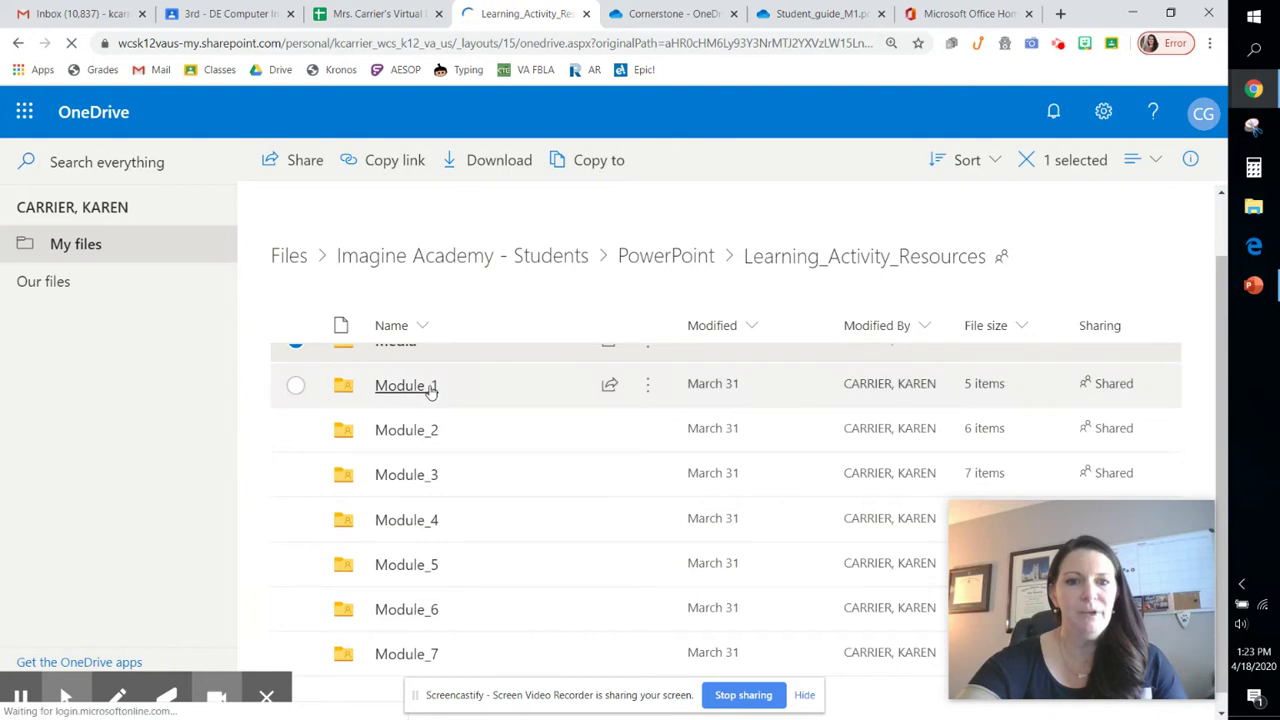
Step: Open Cornerstone2_staff_profiles_starter.pptx from the Module_1 > Cornerstone folder in OneDrive
left_click(405, 388)
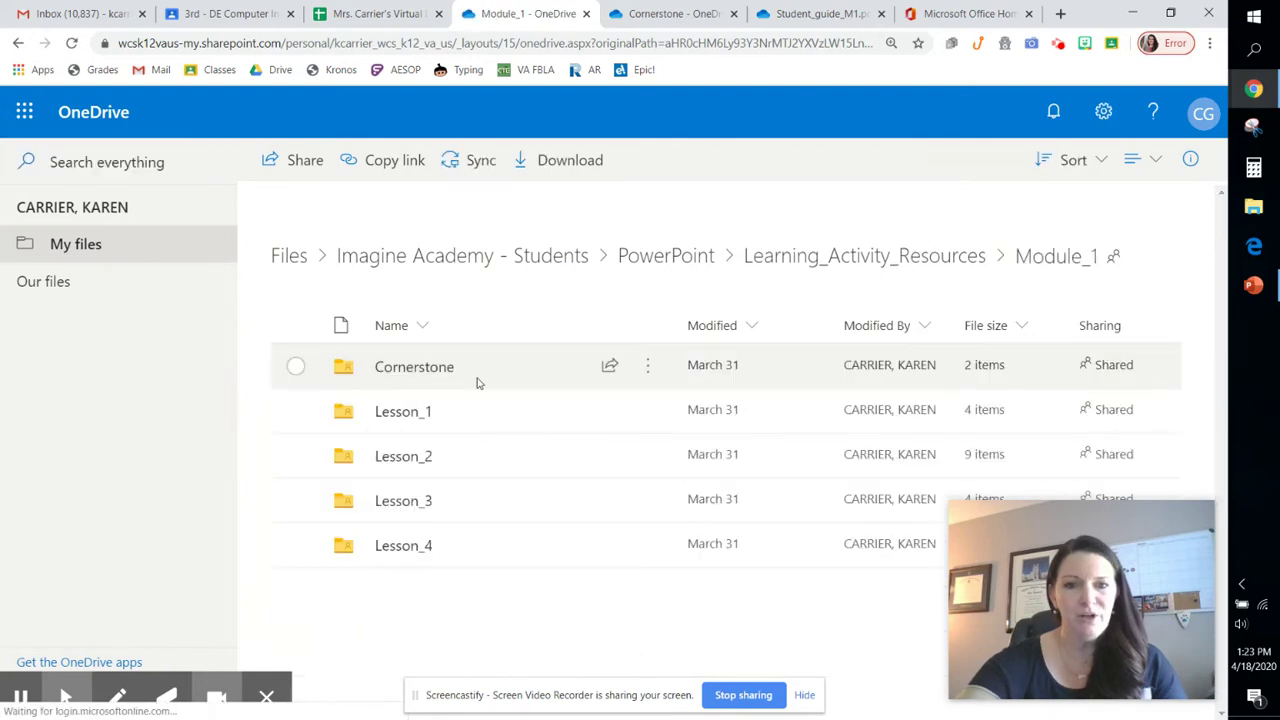
left_click(412, 368)
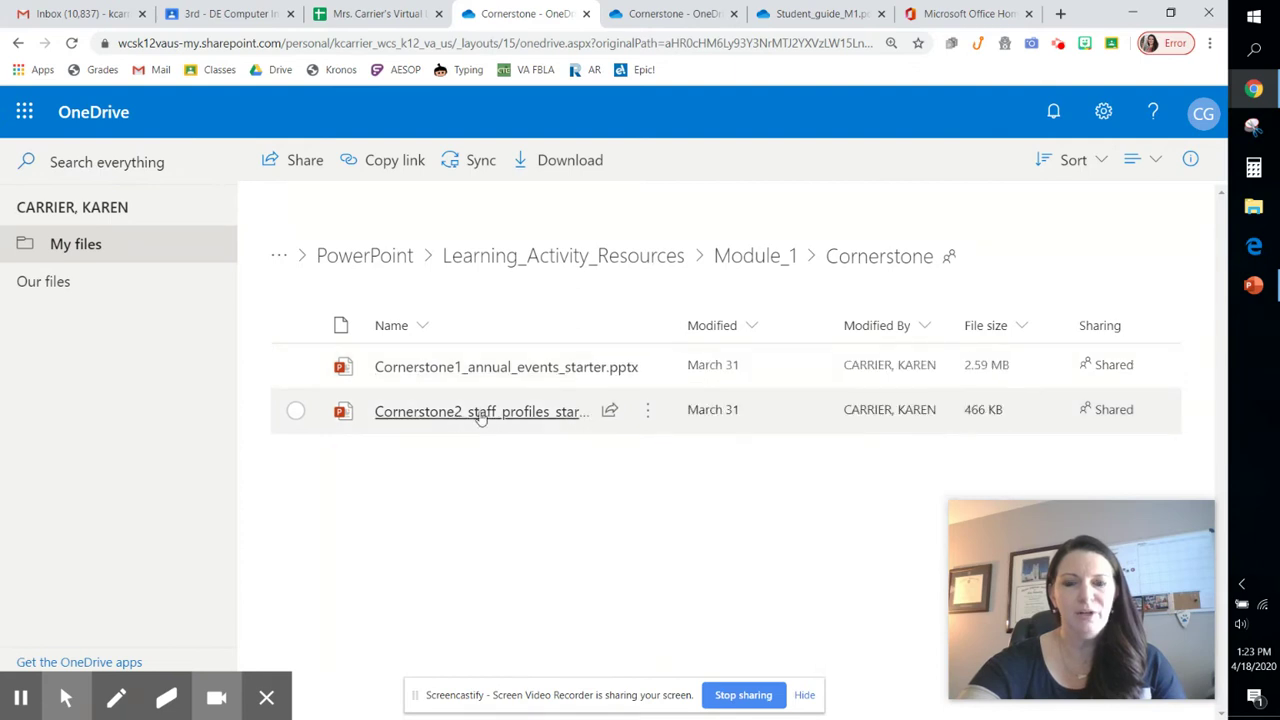
mouse_move(491, 414)
left_click(507, 417)
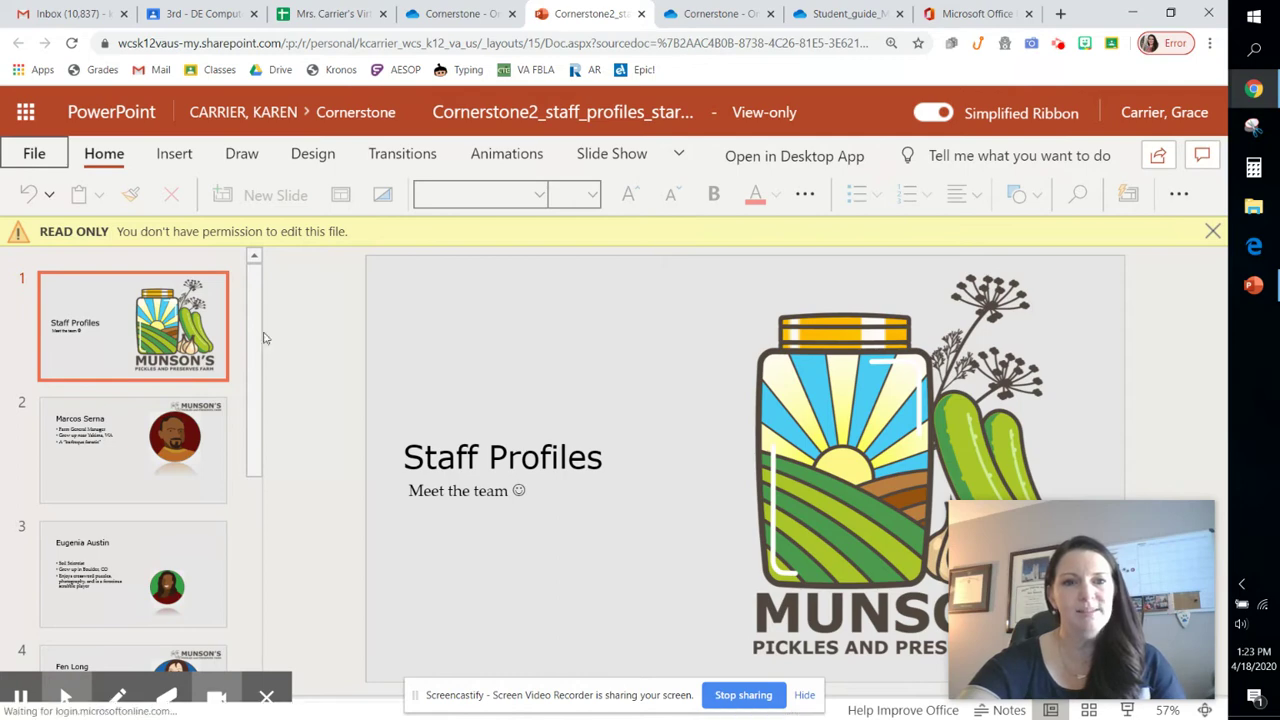
Step: Save a copy of the deck into the Office > PowerPoint > Module 1 folder
left_click(35, 155)
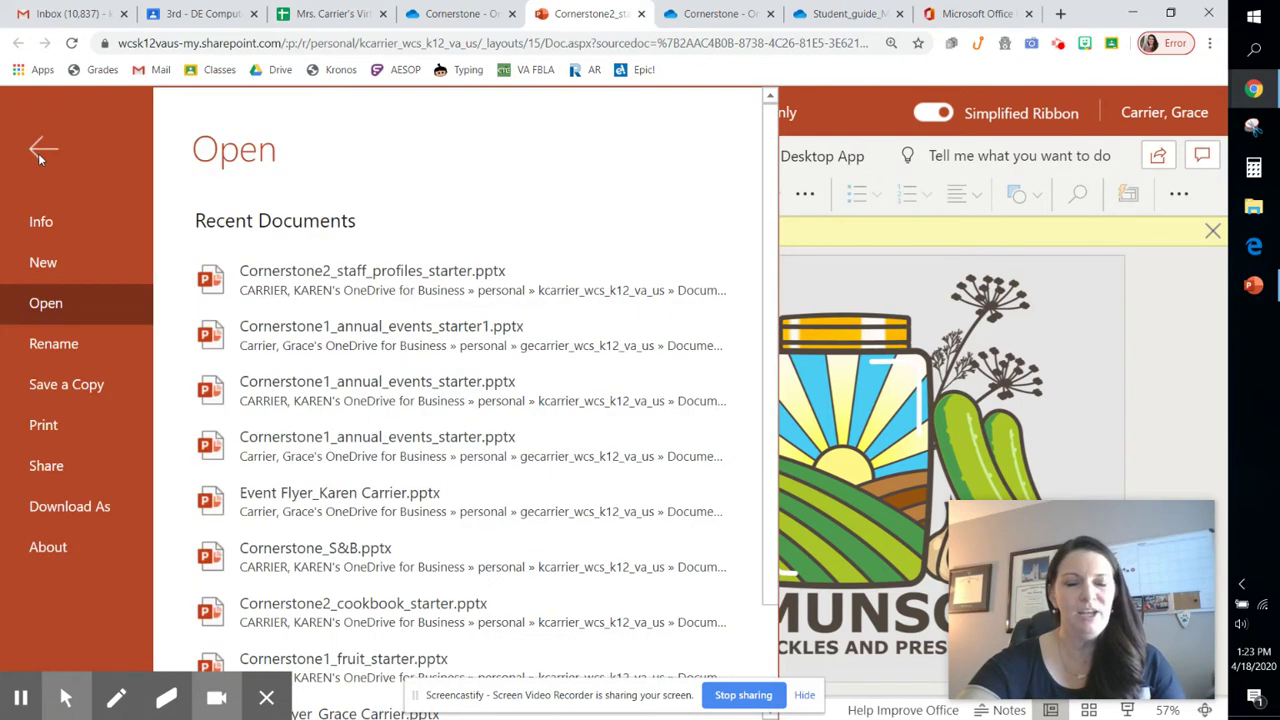
left_click(72, 391)
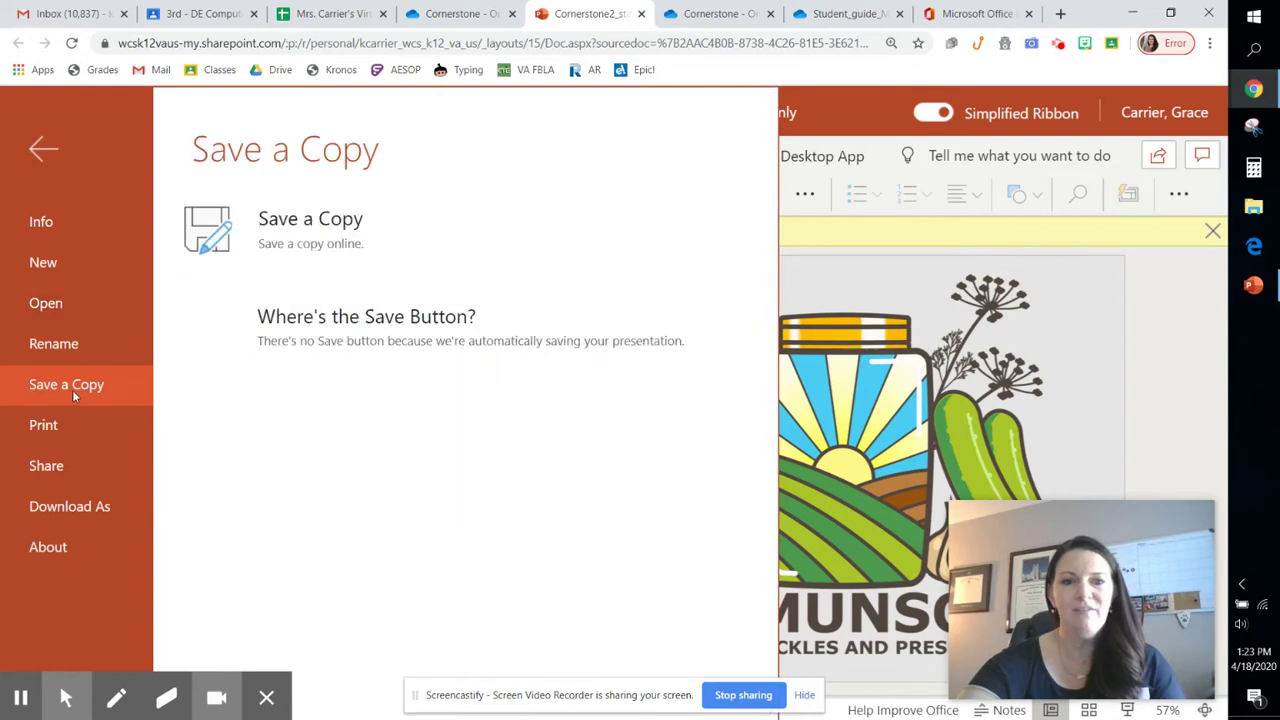
left_click(291, 238)
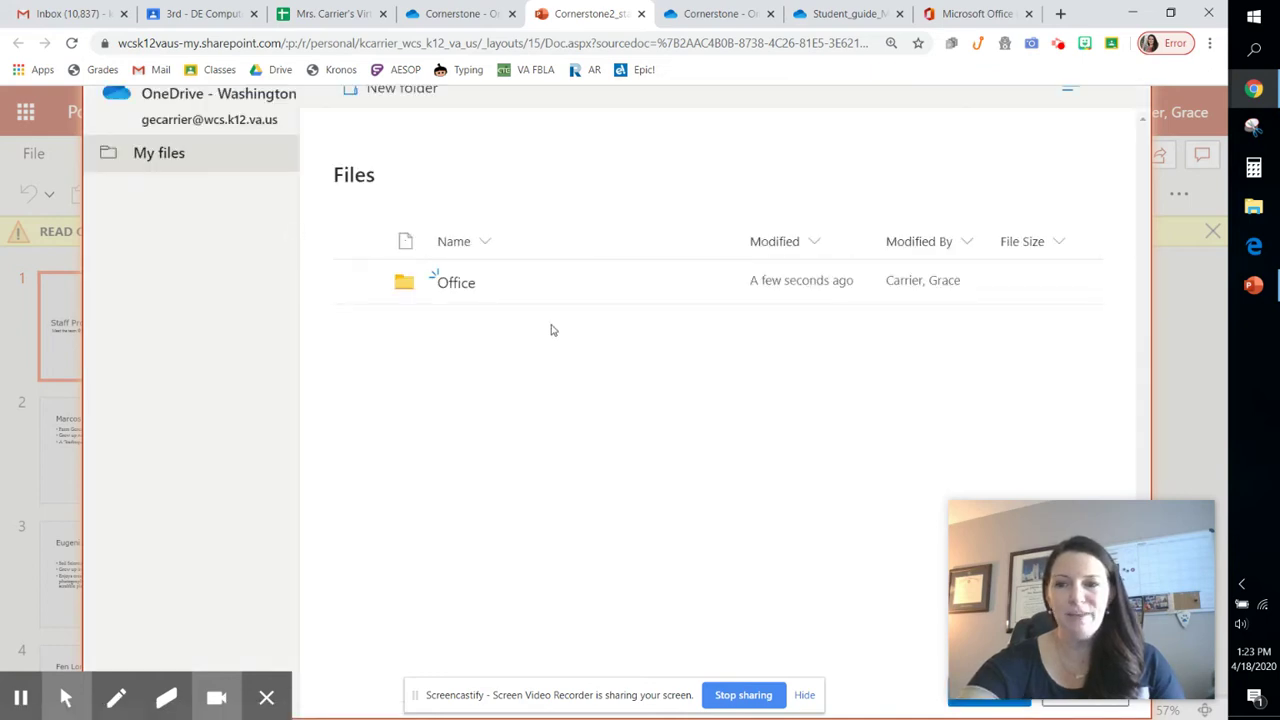
left_click(453, 284)
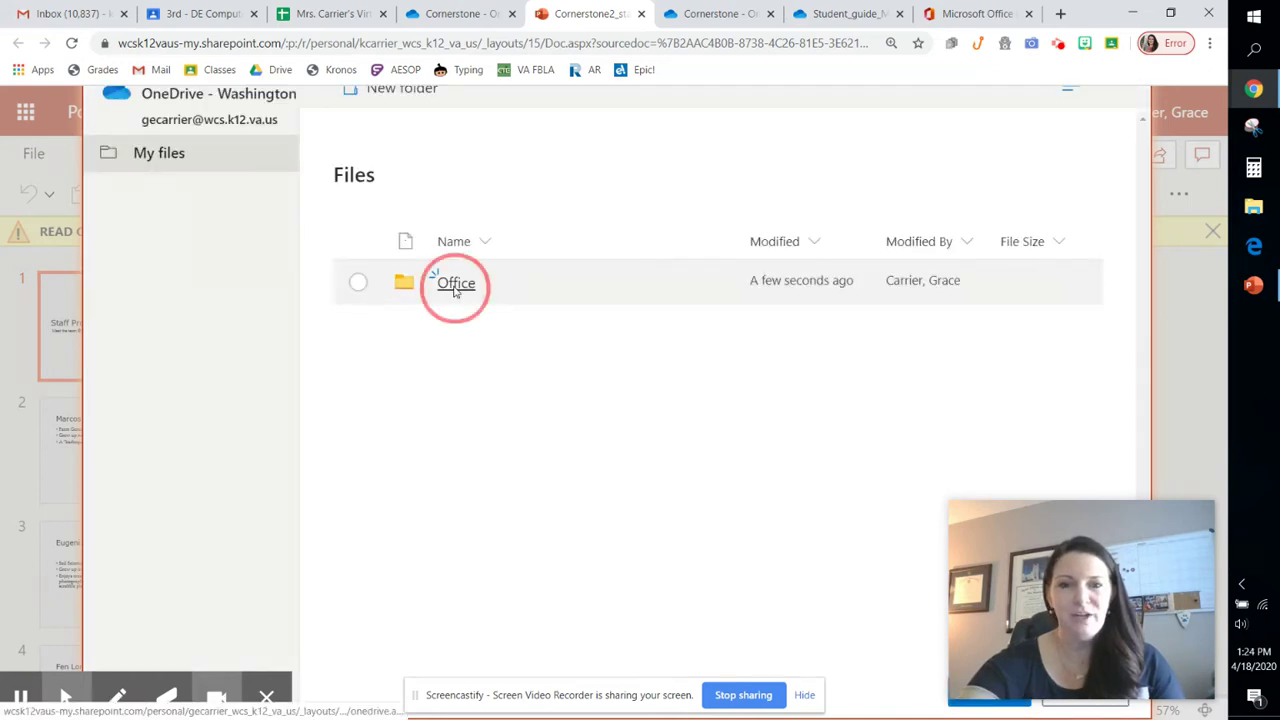
left_click(469, 338)
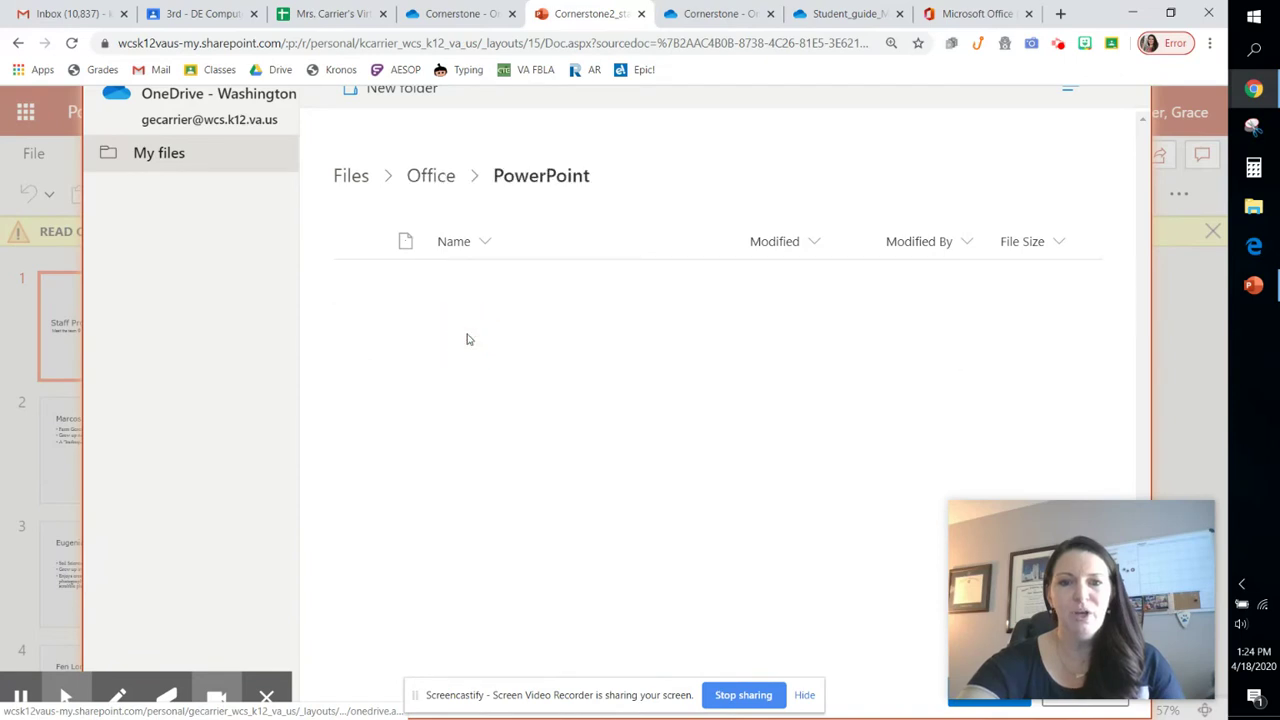
left_click(468, 287)
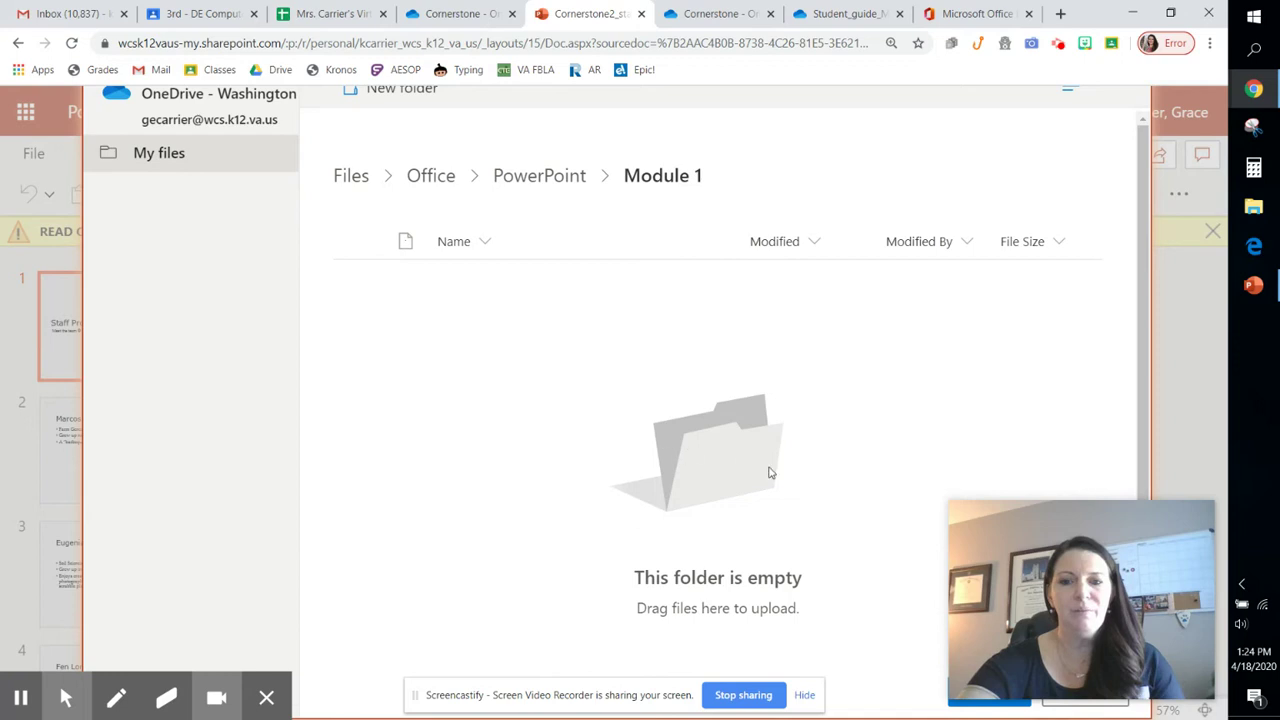
left_click_drag(1070, 525, 115, 530)
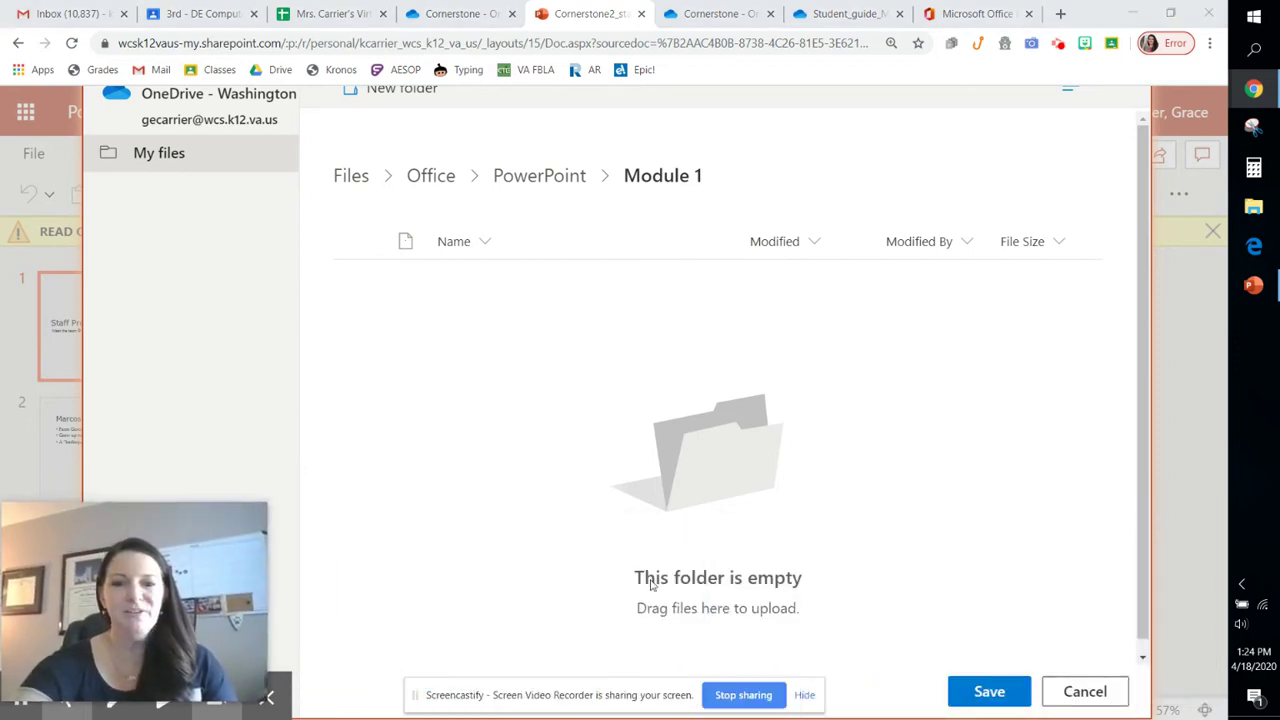
left_click(989, 692)
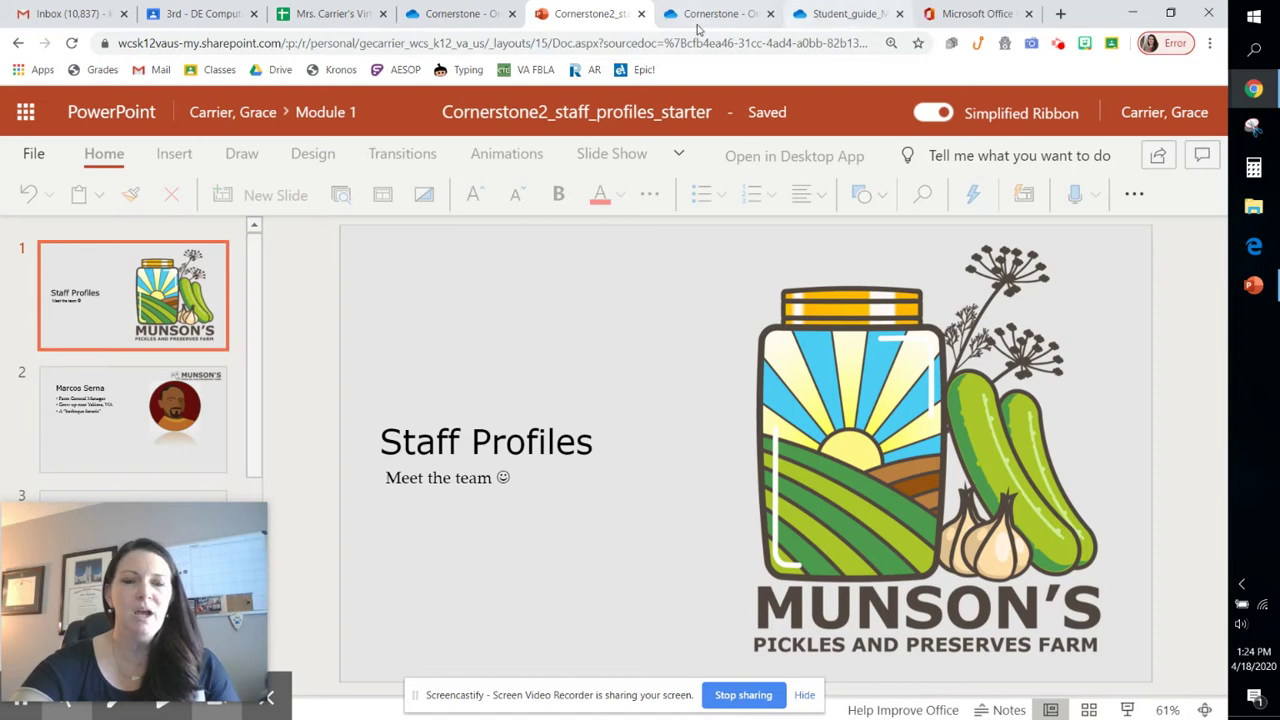
left_click(840, 15)
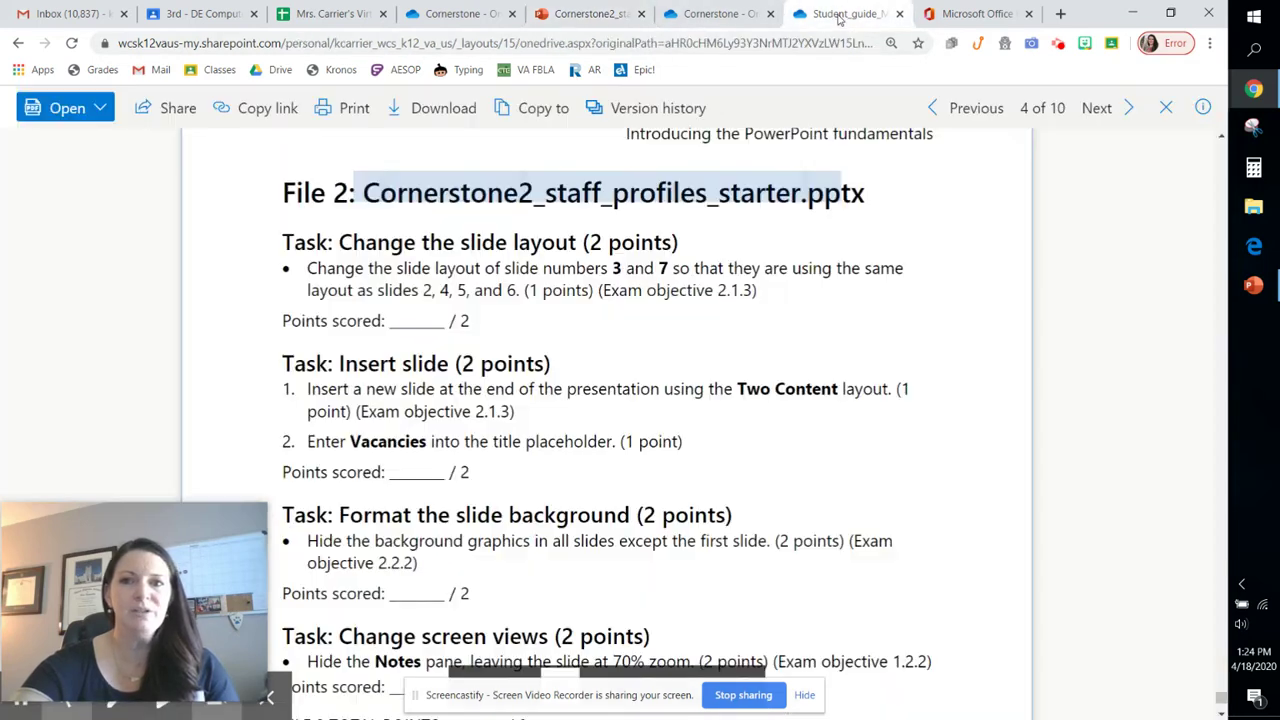
left_click_drag(311, 268, 840, 280)
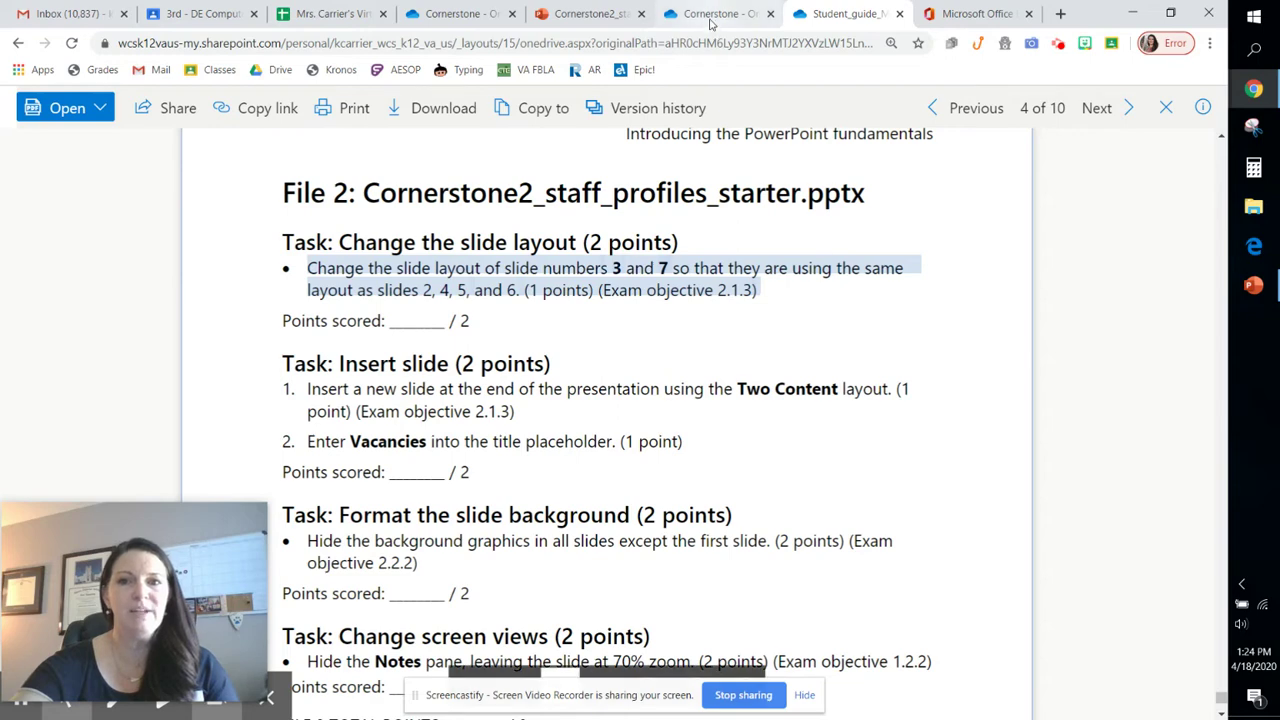
left_click(604, 18)
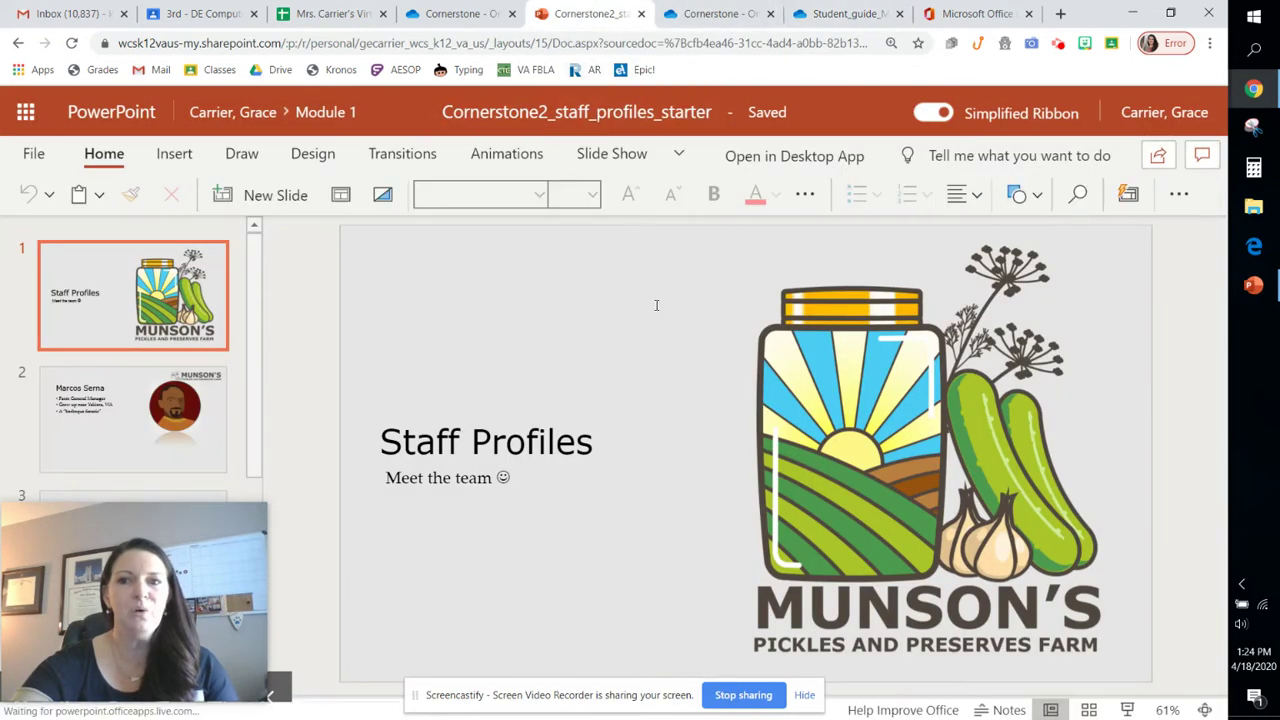
left_click_drag(256, 290, 256, 352)
left_click(140, 325)
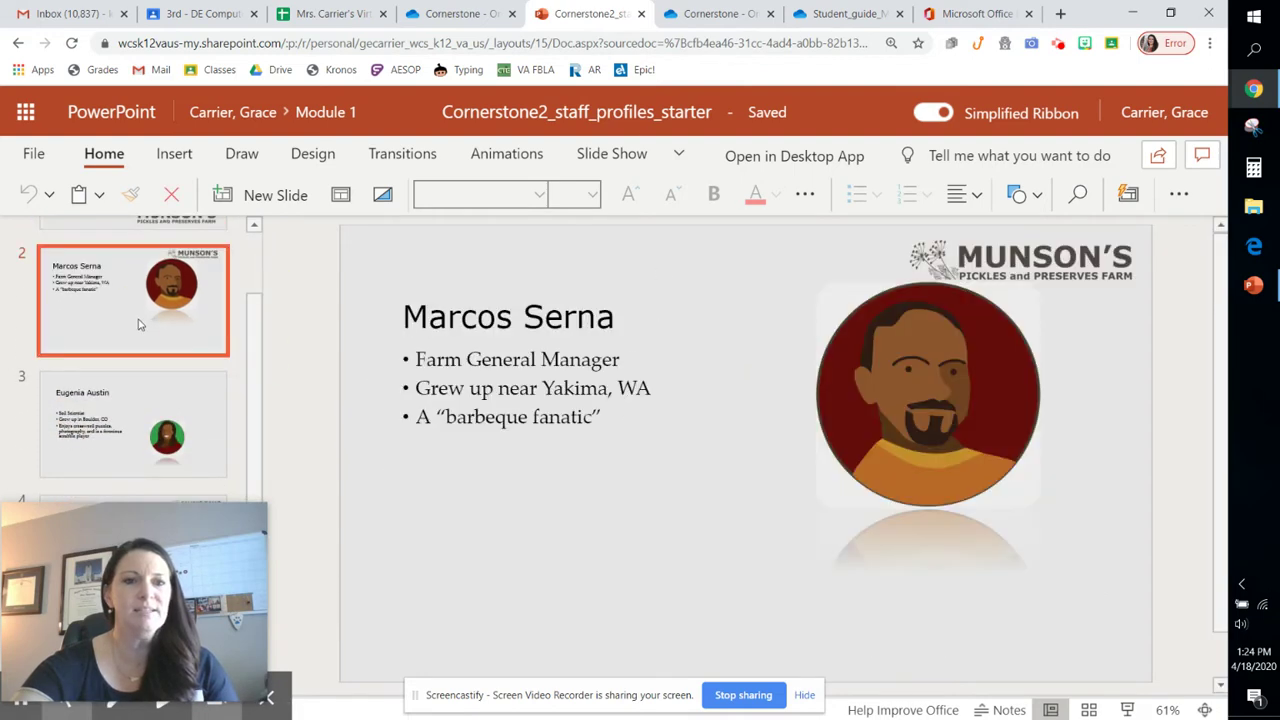
left_click(341, 196)
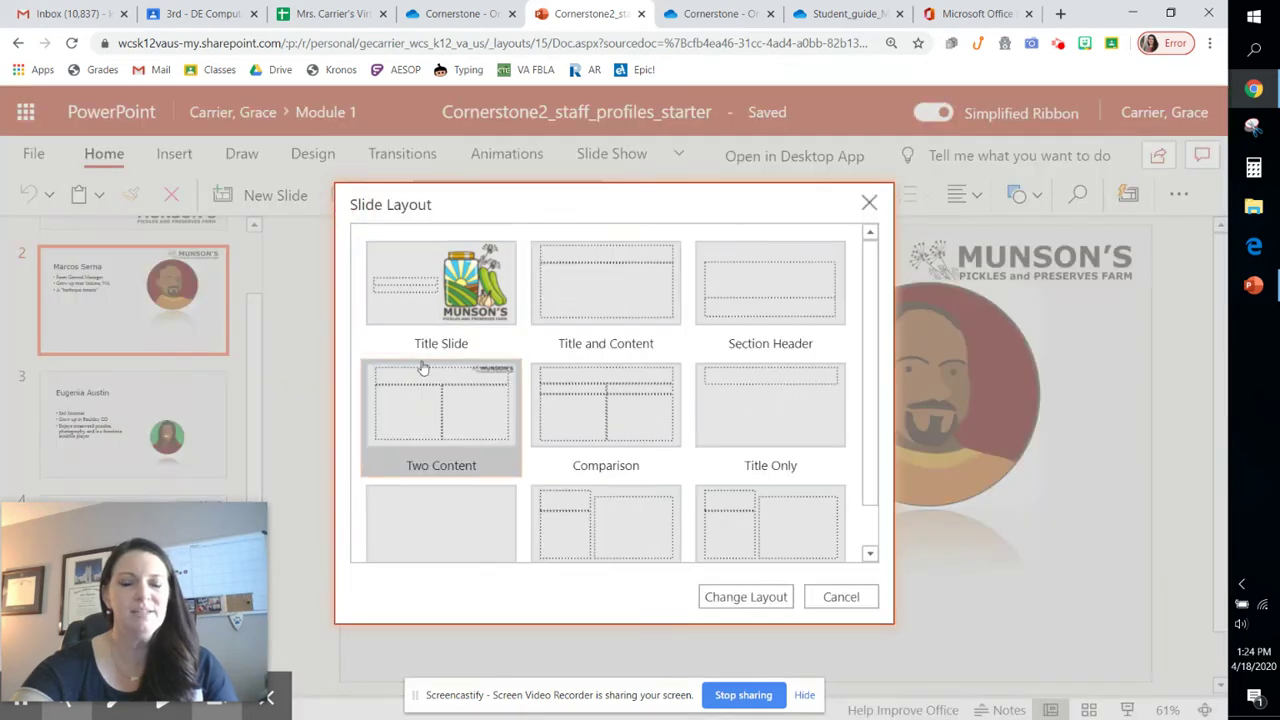
left_click(841, 597)
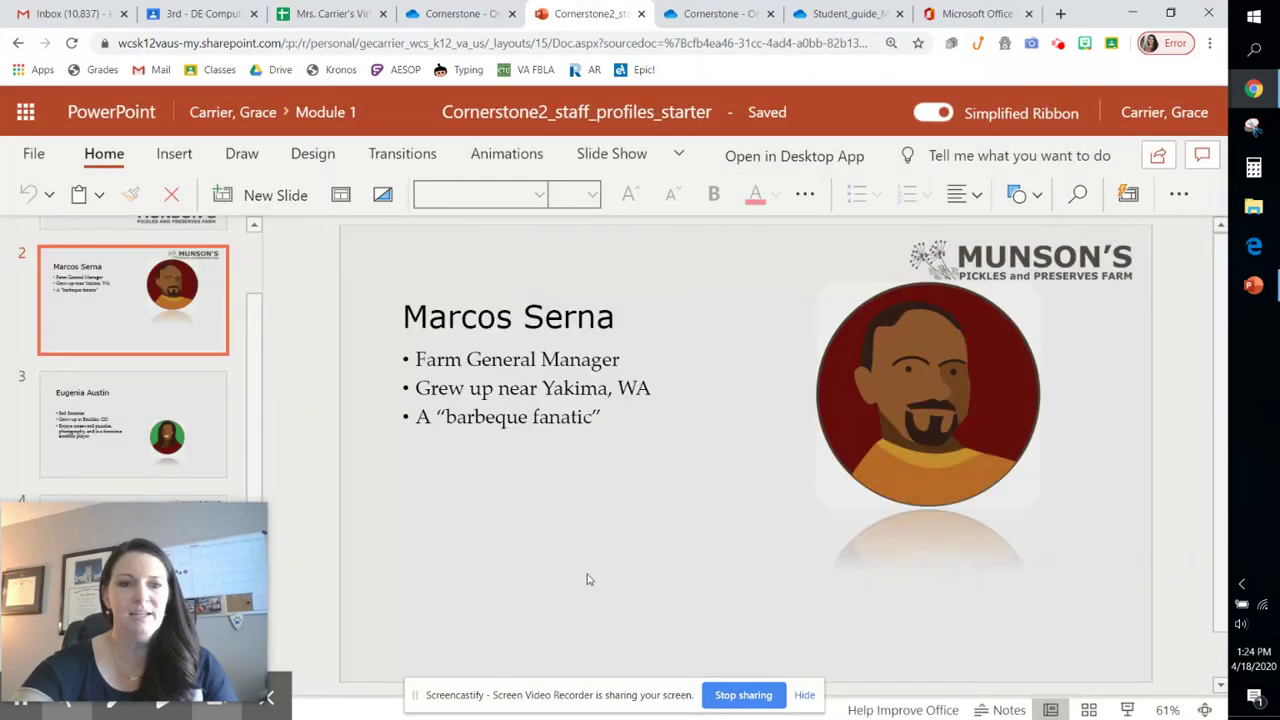
left_click(178, 433)
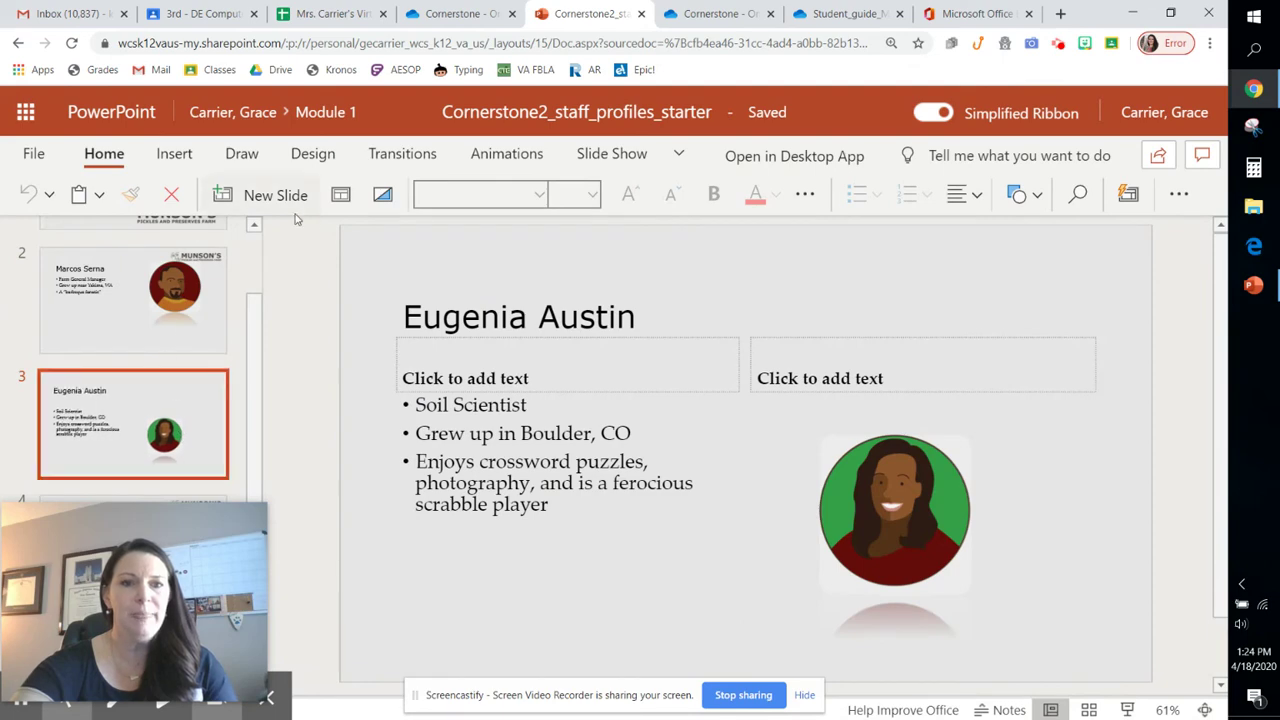
left_click(340, 195)
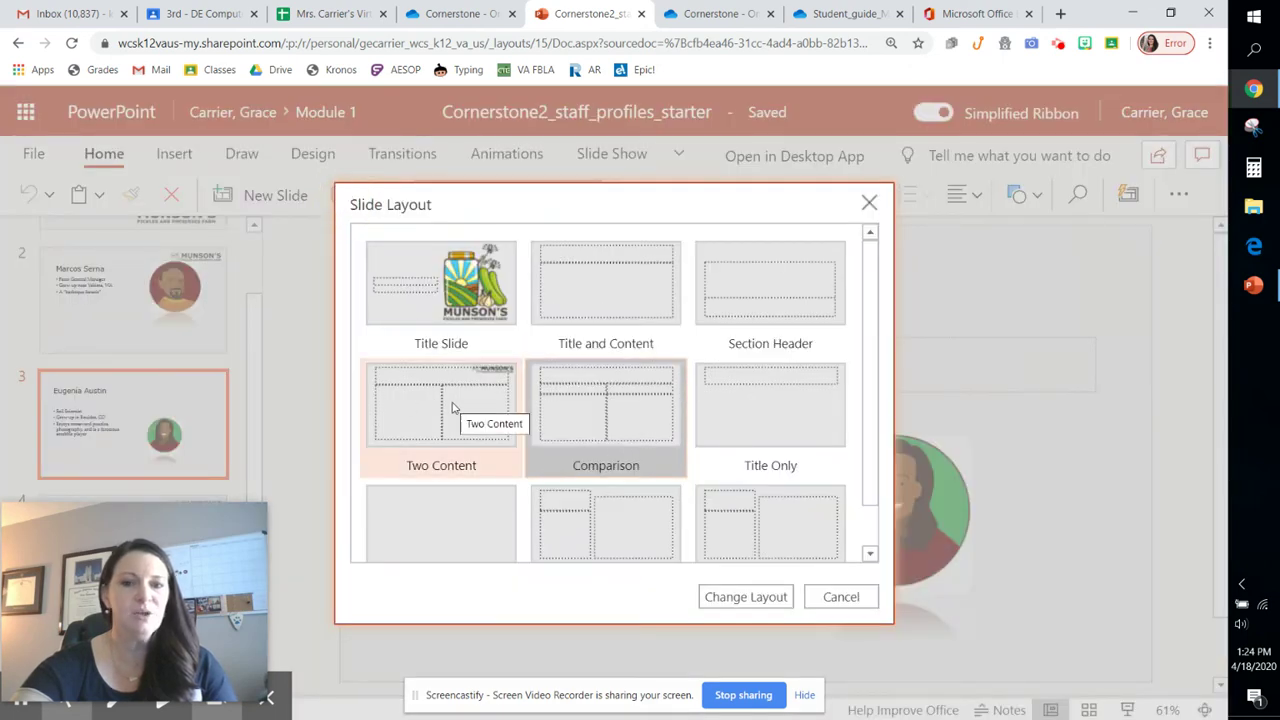
left_click(745, 597)
mouse_move(200, 577)
left_mouse_down()
mouse_move(1155, 619)
mouse_move(1158, 579)
left_mouse_up()
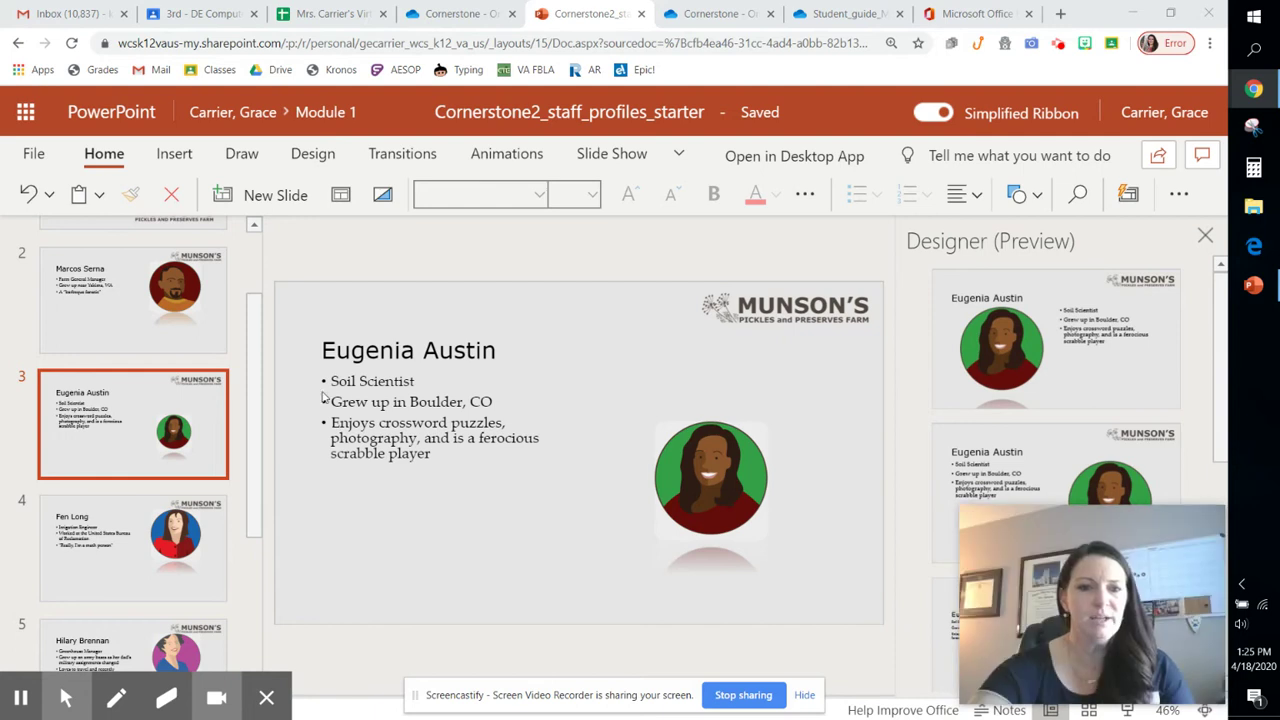
left_click_drag(257, 392, 248, 663)
Step: Apply Two Content to the Fernando Vasquez slide (slide 7), then review the guide's insert-slide task
left_click(137, 620)
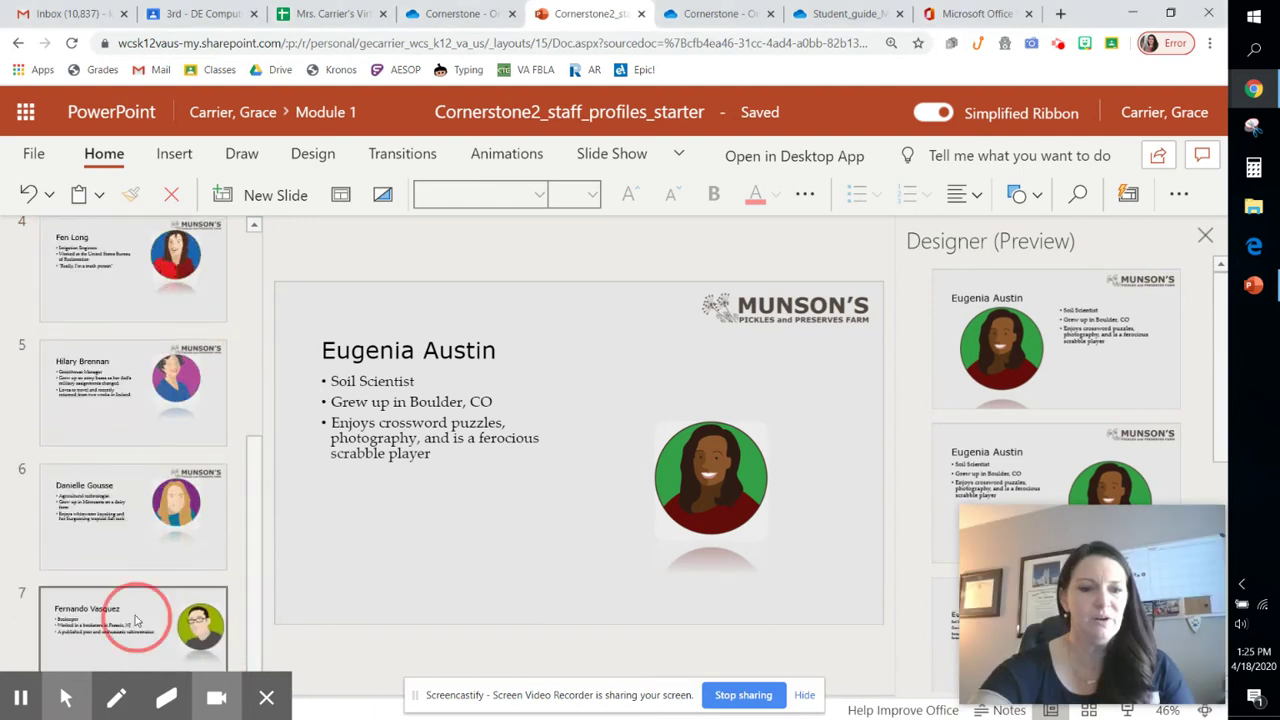
left_click(341, 195)
left_click(411, 394)
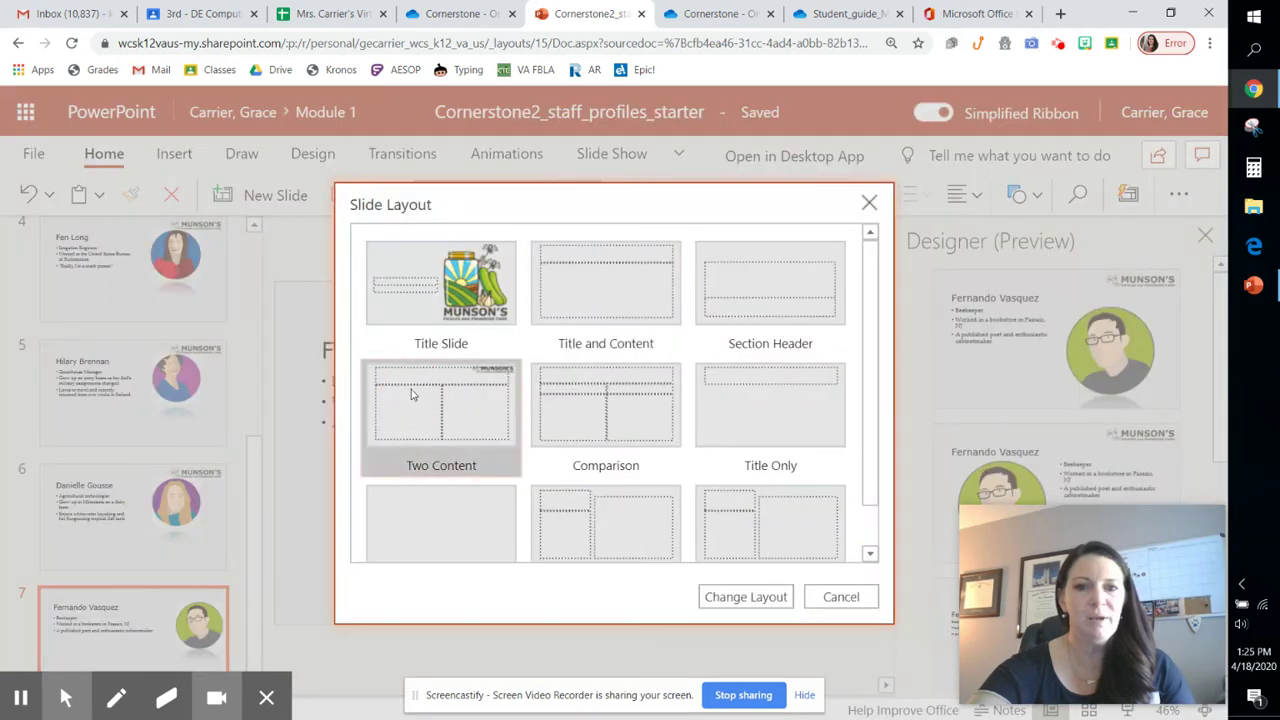
left_click(744, 597)
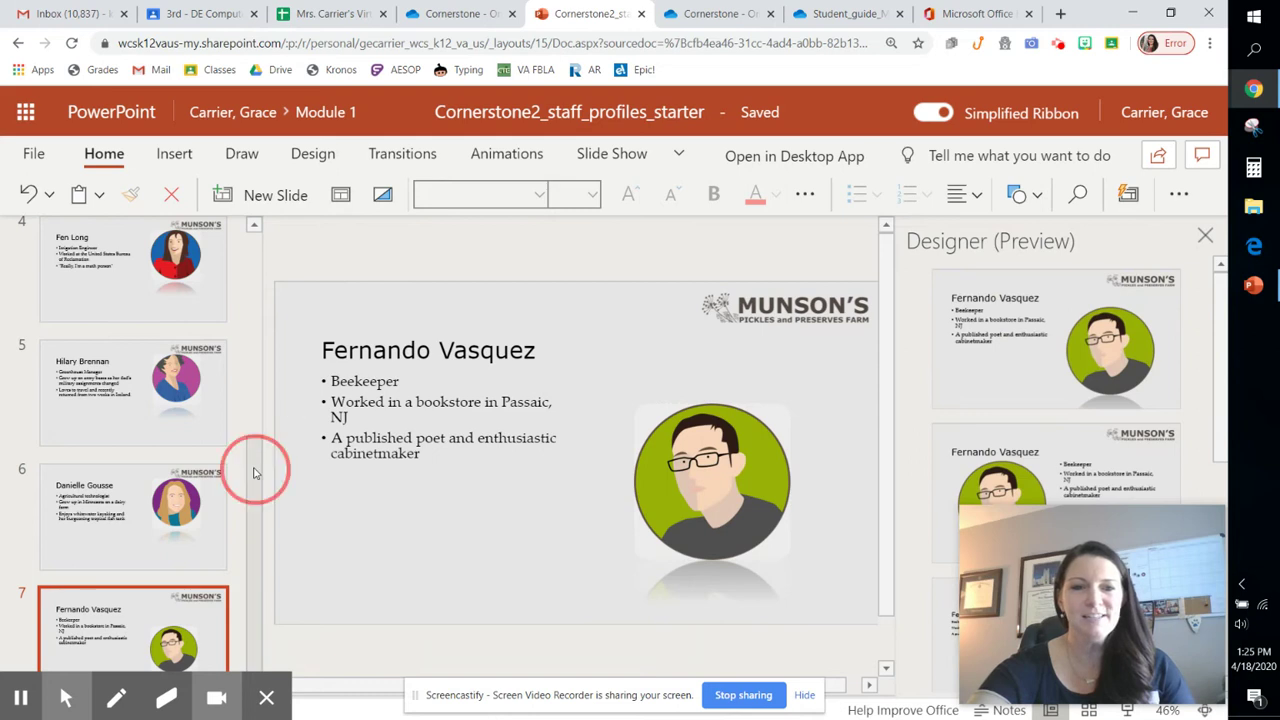
scroll(256, 468, "up", 5)
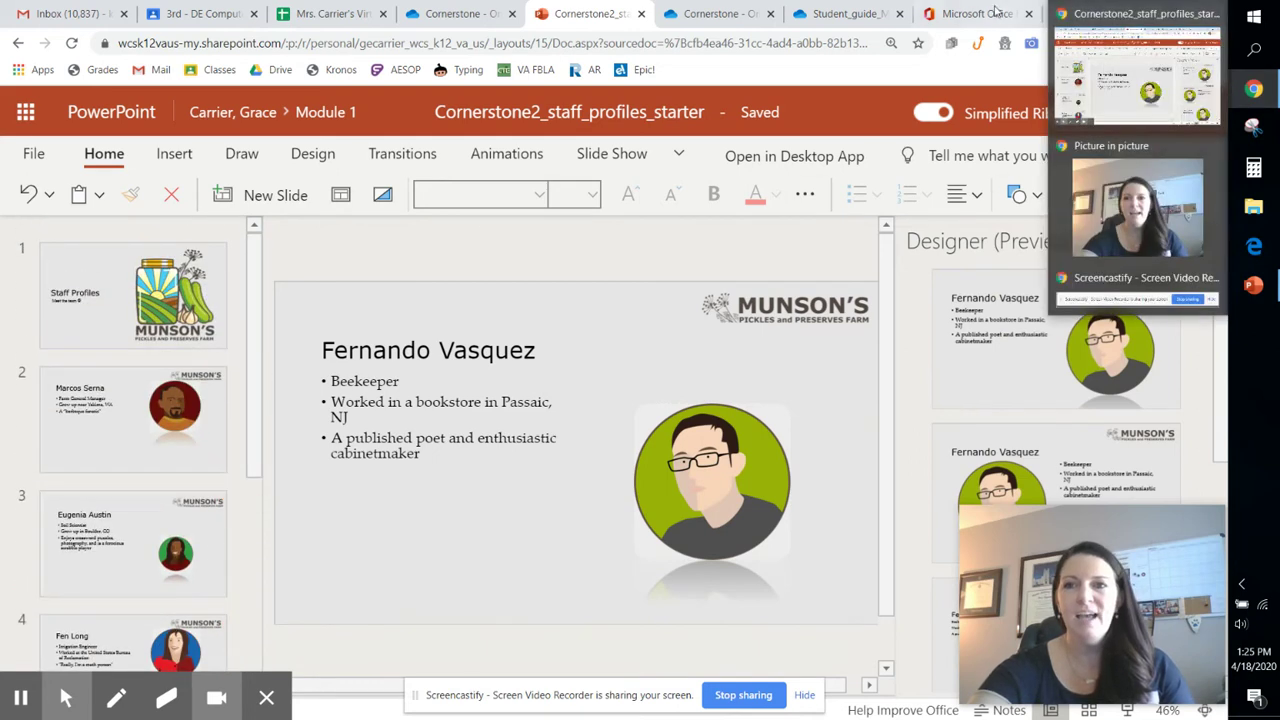
left_click(866, 15)
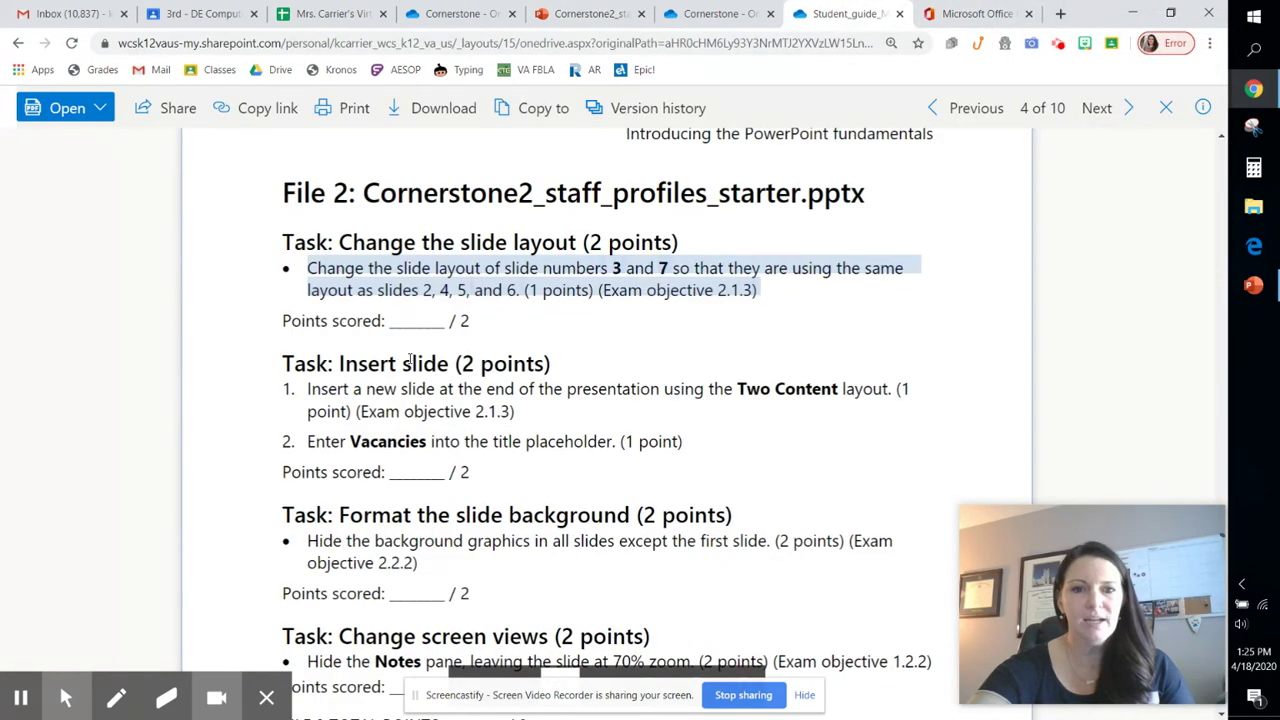
left_click_drag(335, 390, 699, 441)
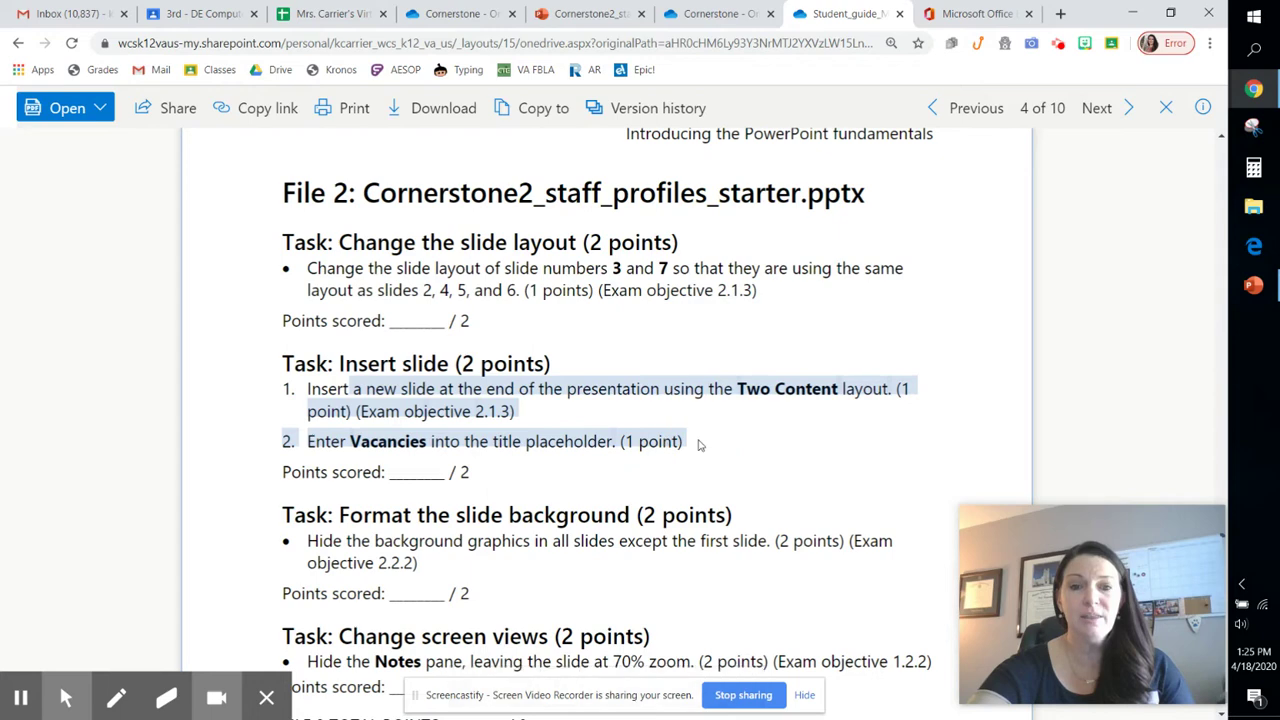
Step: Append a Two Content slide 8 to the deck and title it 'Vacancies'
left_click(577, 15)
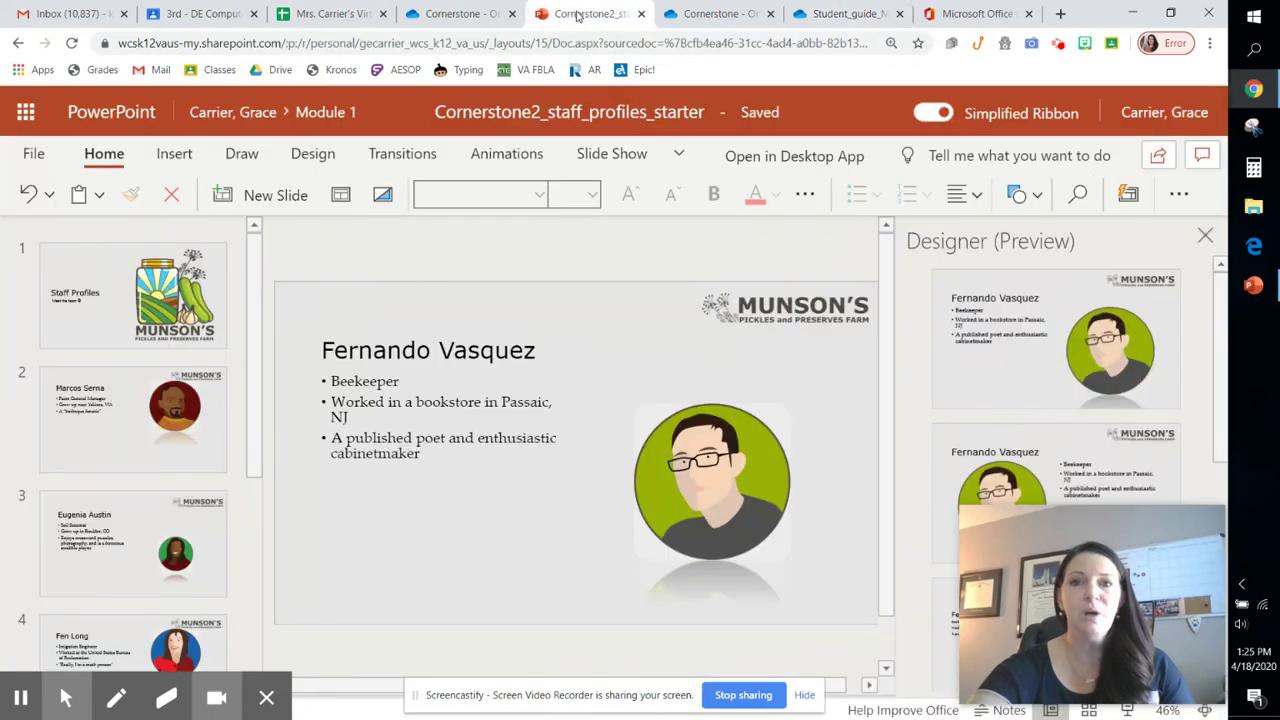
left_click_drag(251, 257, 246, 571)
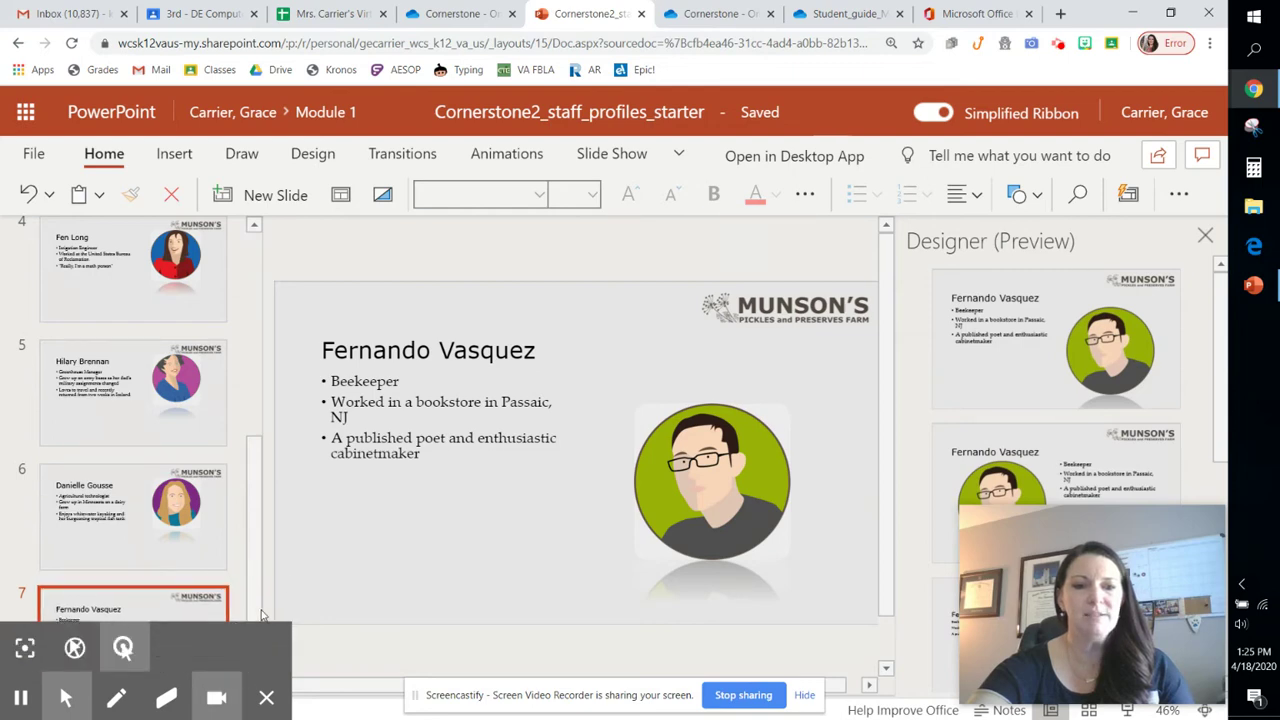
left_click(258, 199)
left_click(414, 414)
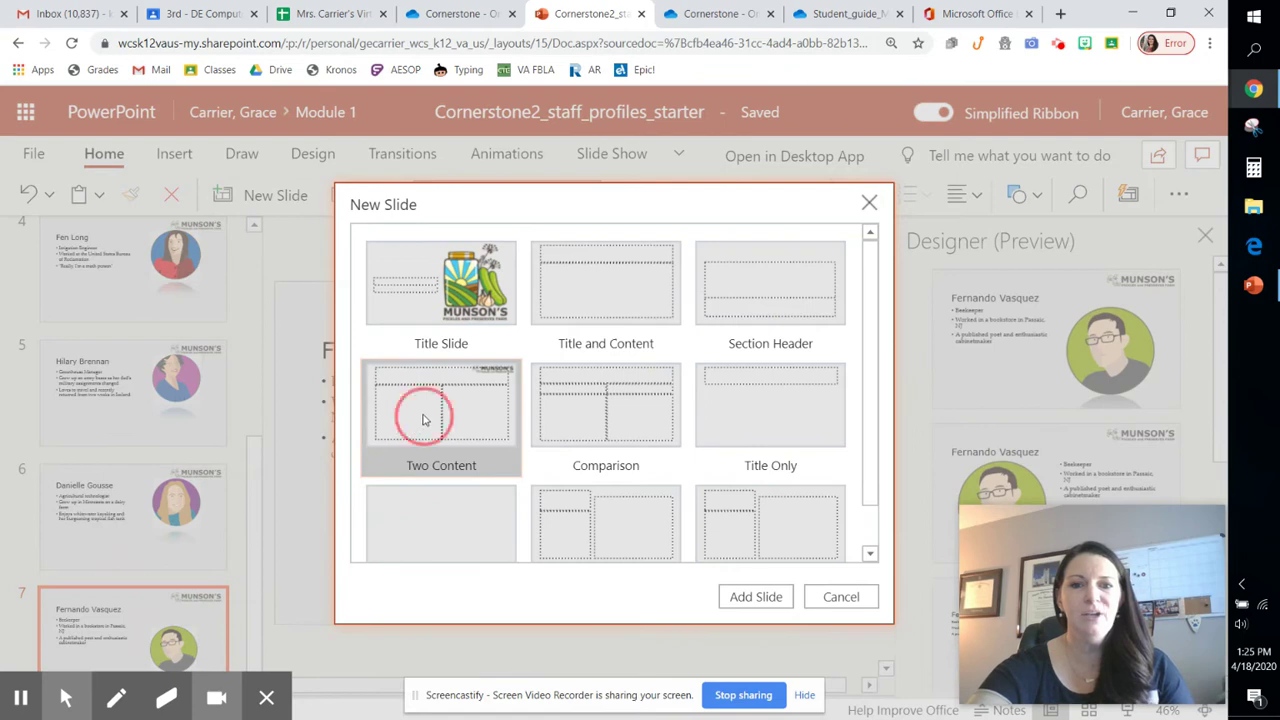
left_click(751, 598)
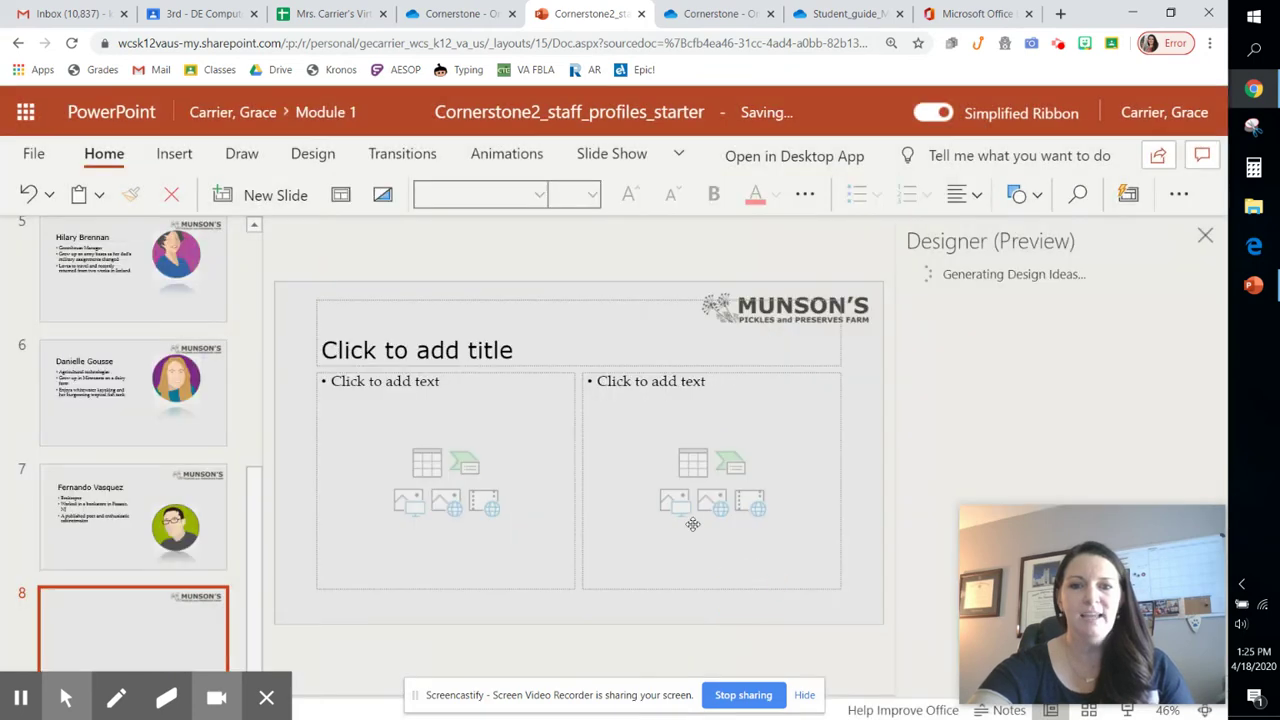
left_click(524, 347)
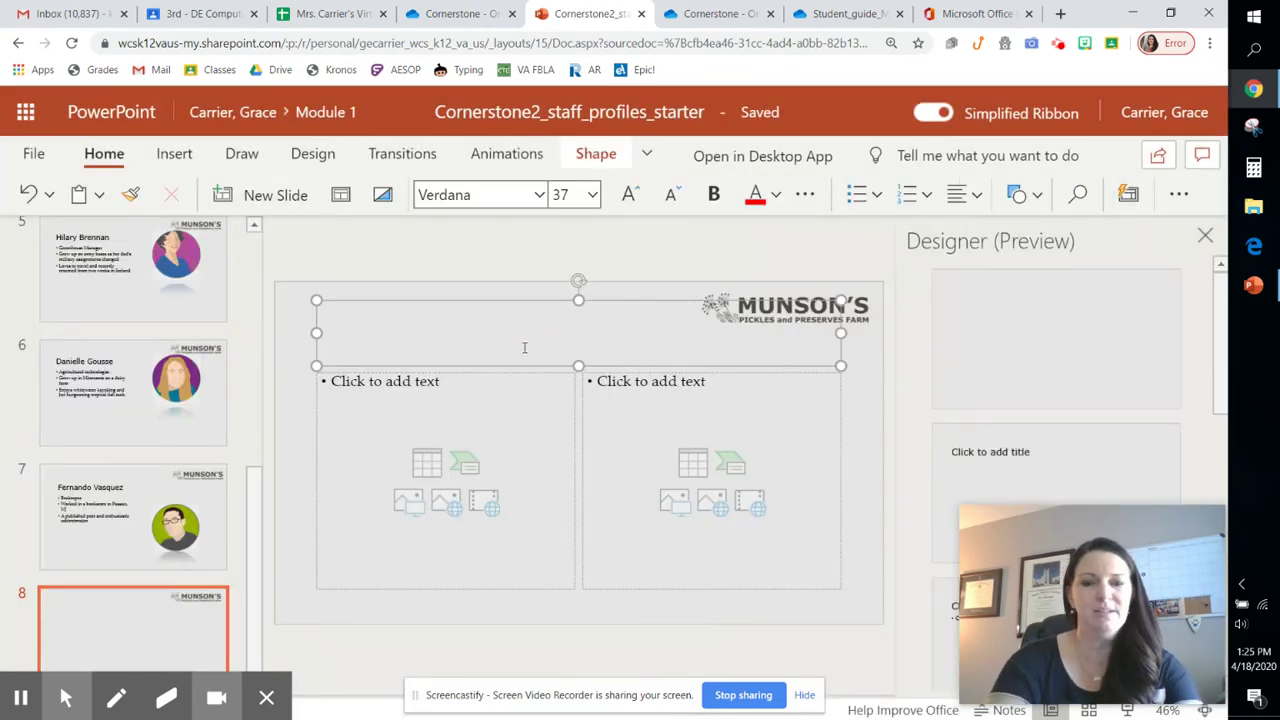
type("Vacancies")
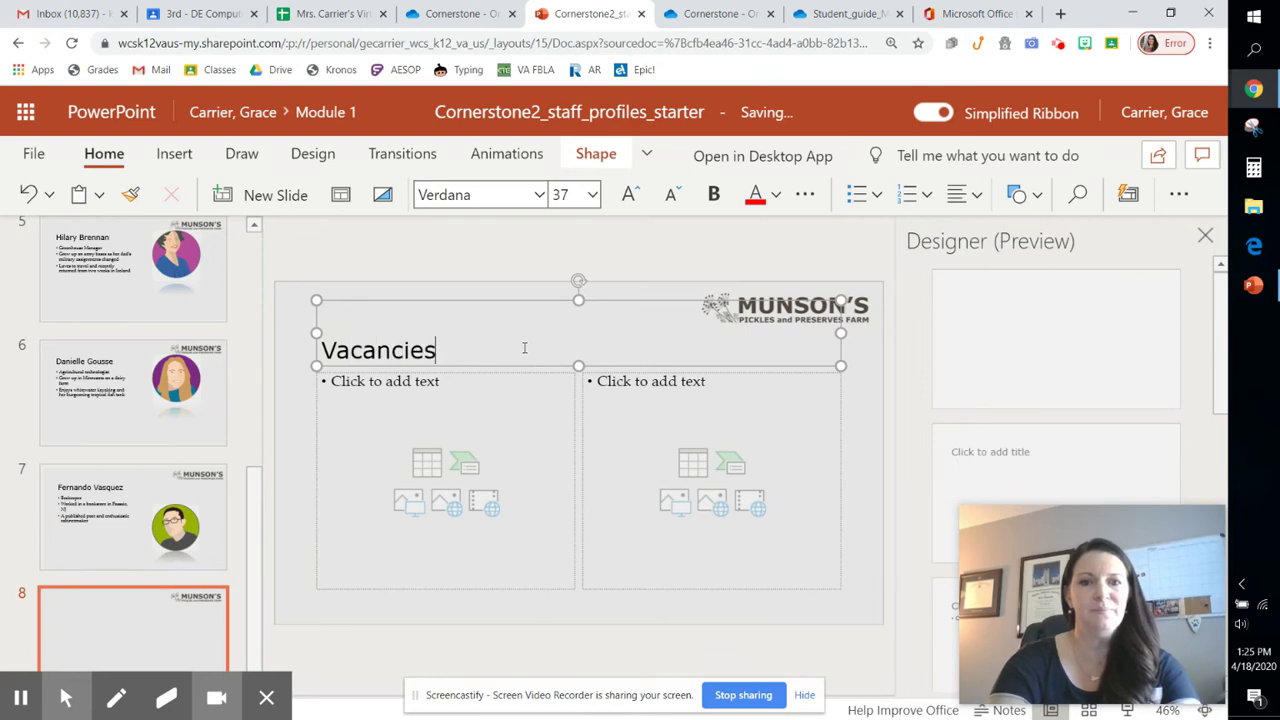
left_click(870, 423)
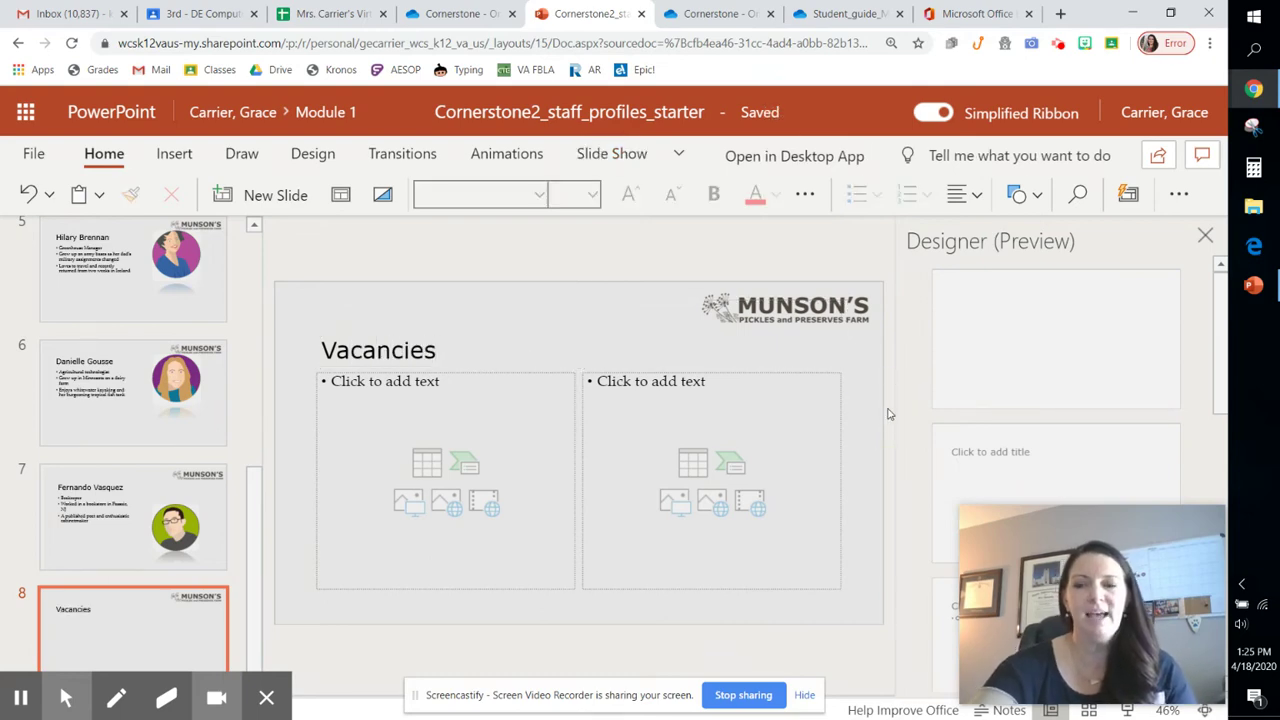
left_click(829, 15)
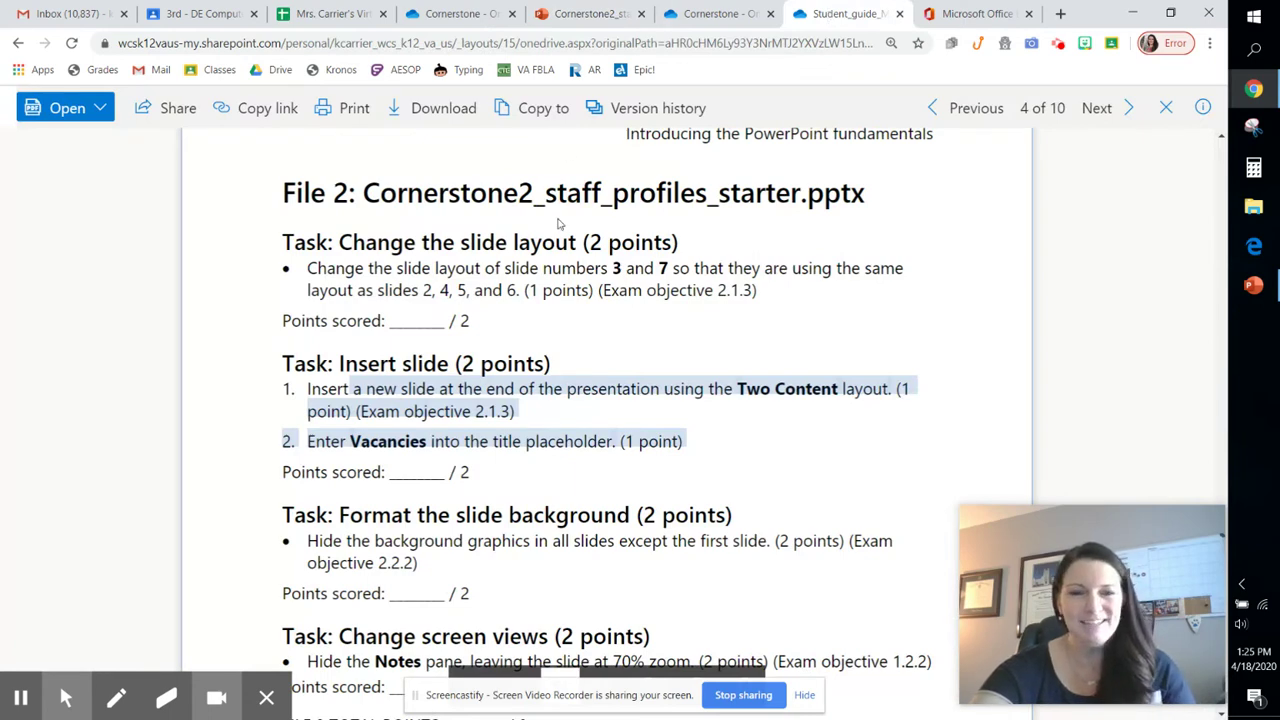
scroll(559, 346, "down", 3)
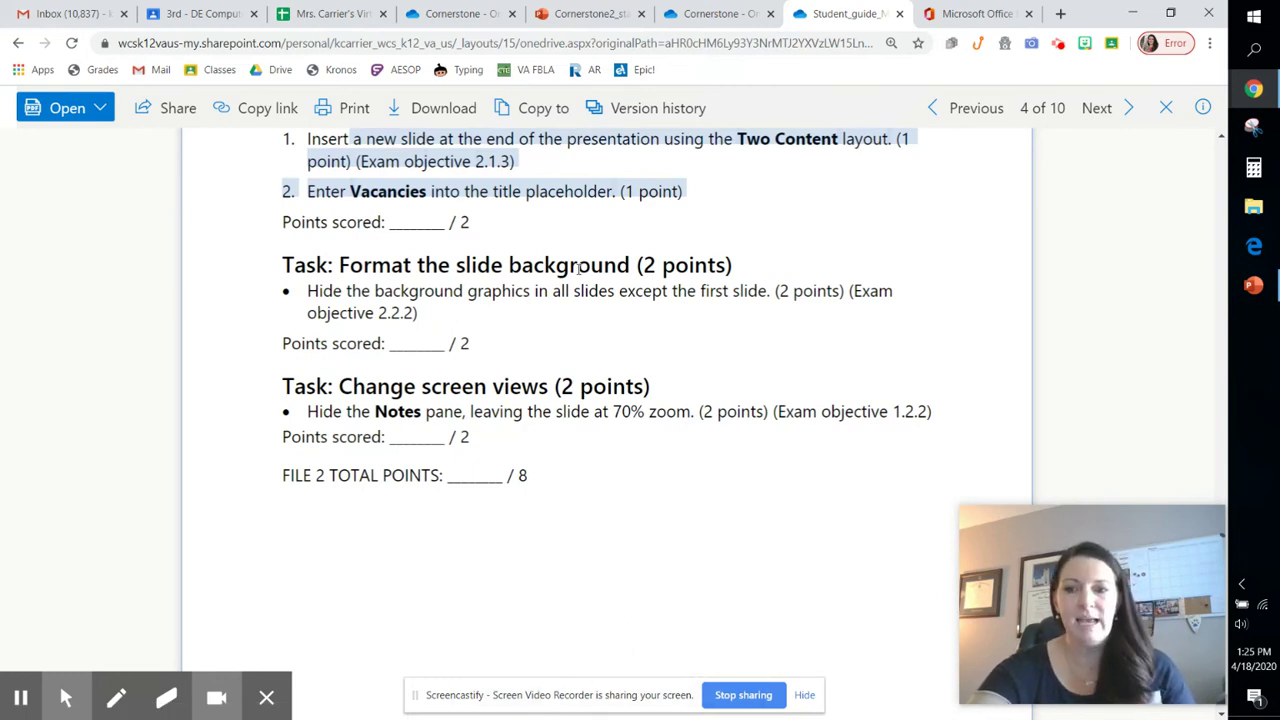
left_click(590, 14)
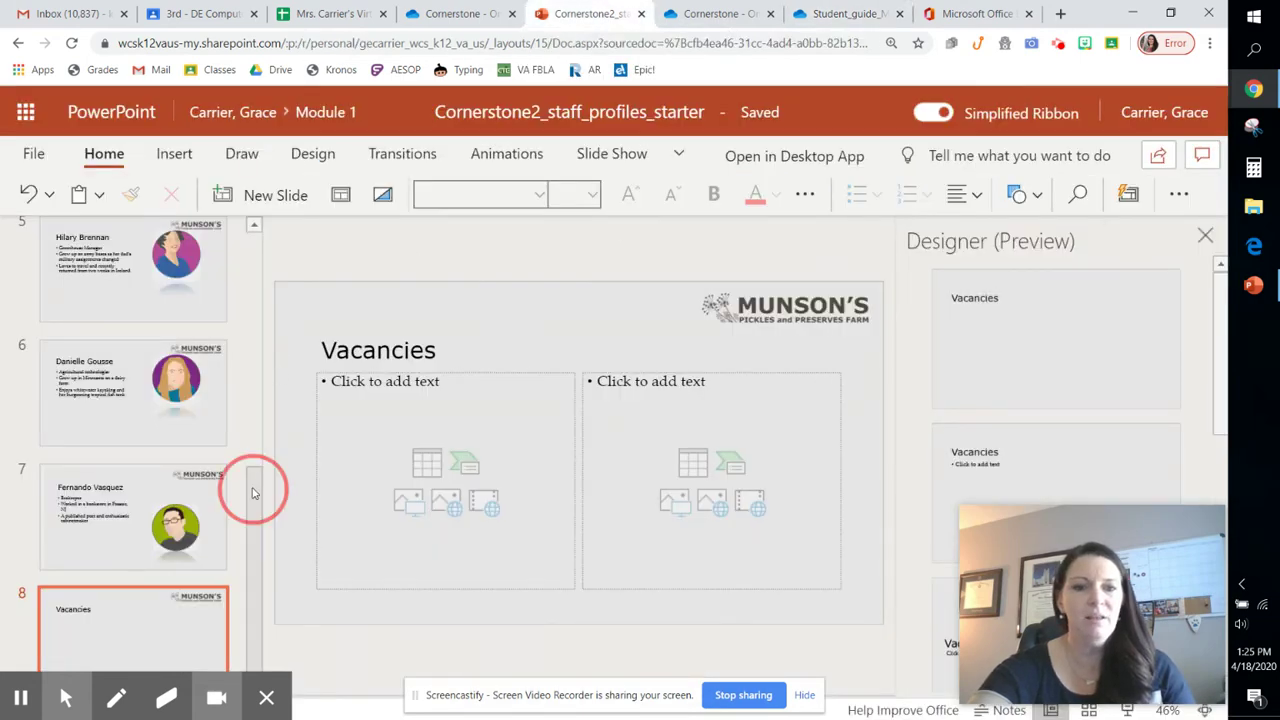
scroll(252, 488, "up", 5)
left_click(304, 160)
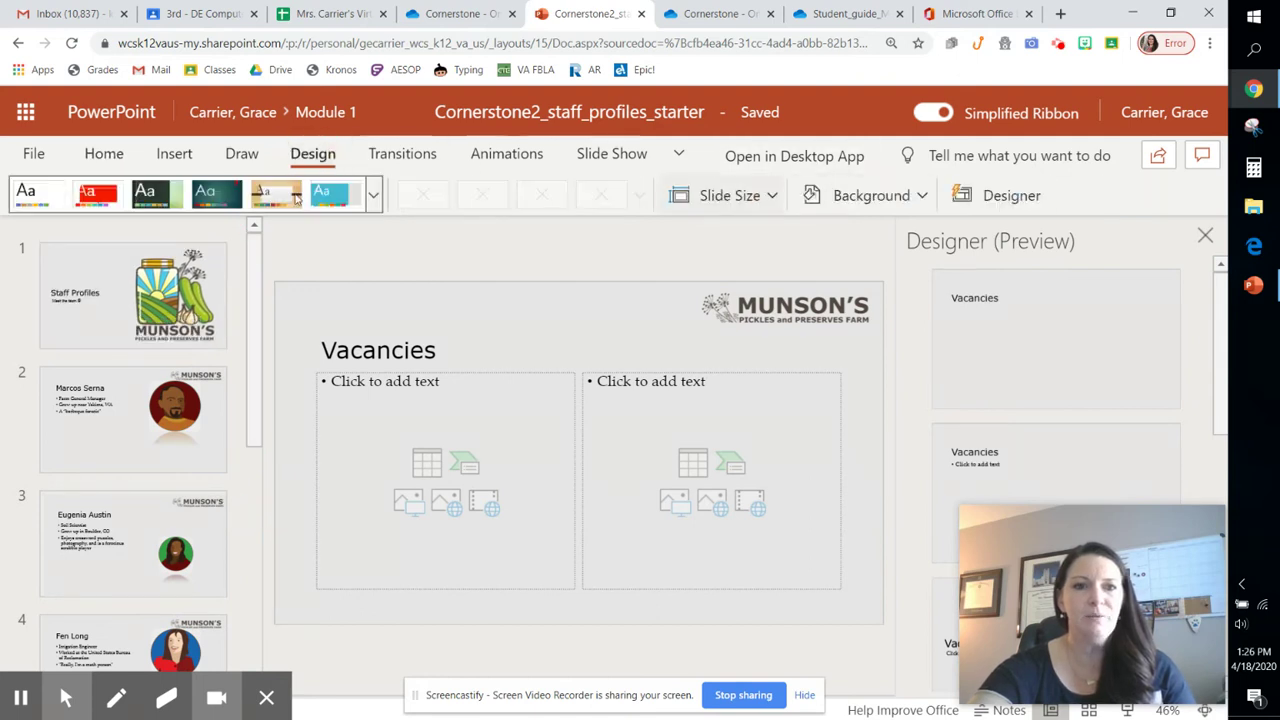
left_click(890, 192)
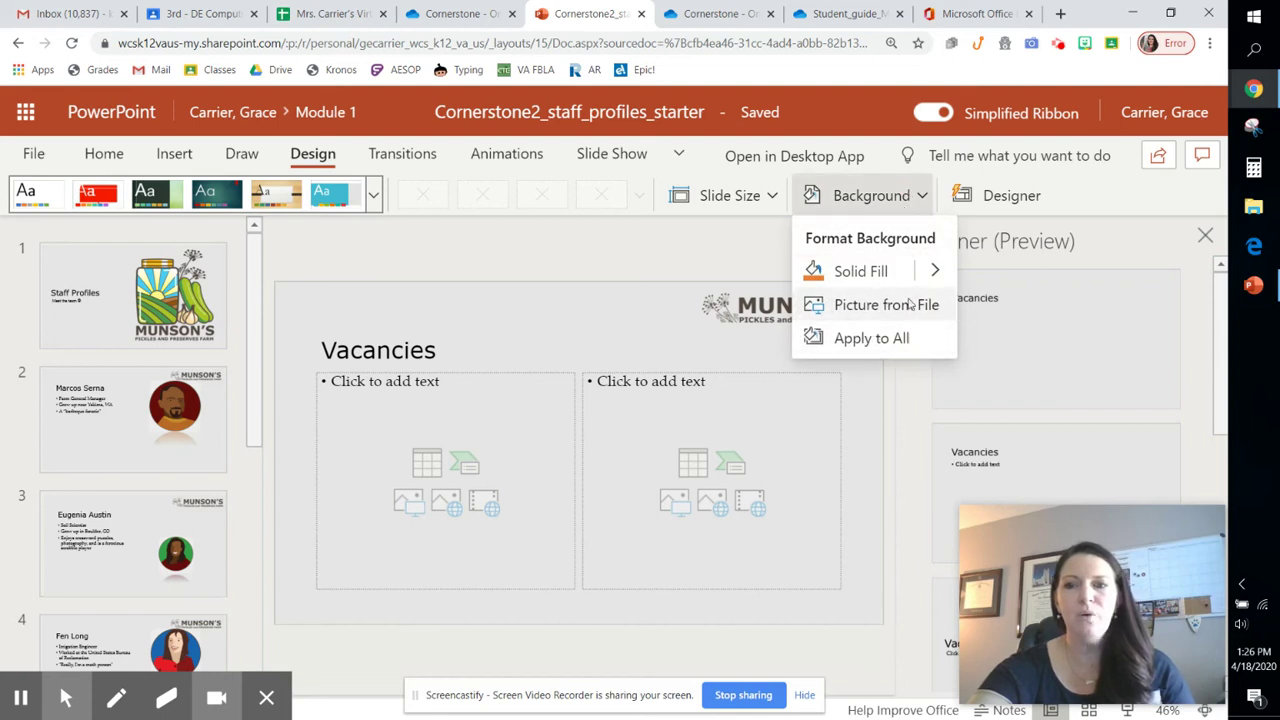
left_click(935, 273)
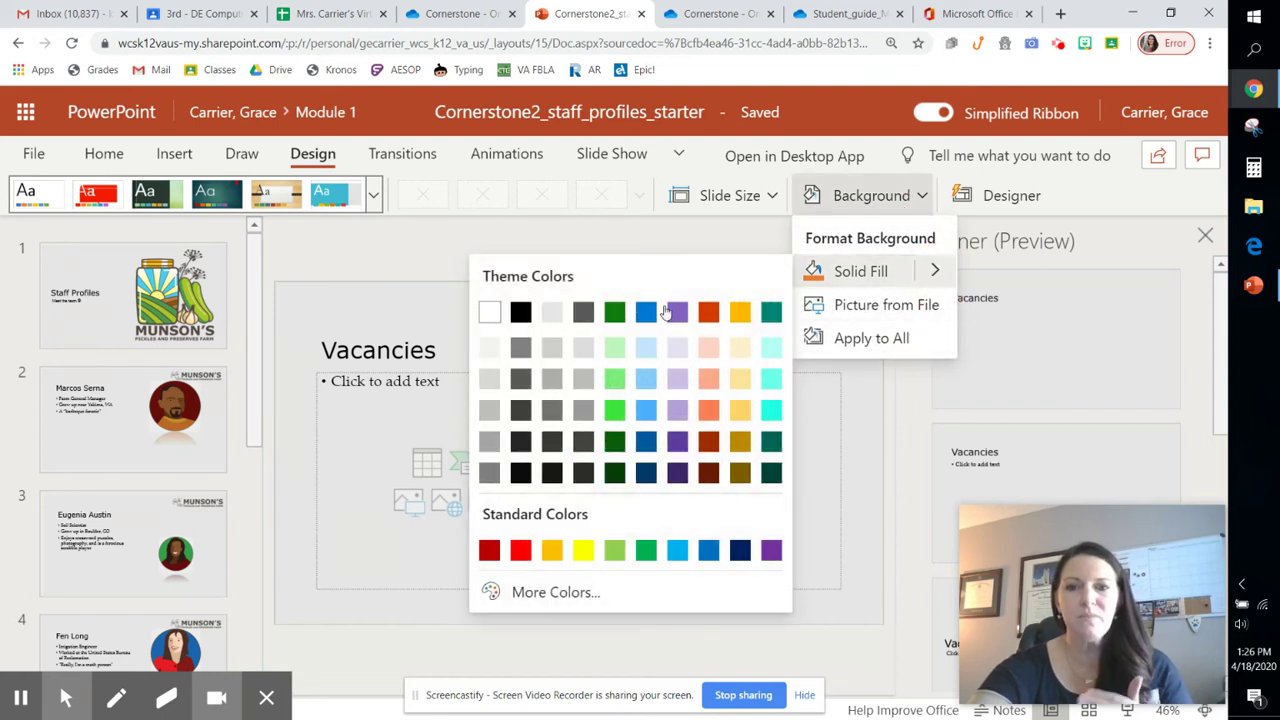
left_click(380, 270)
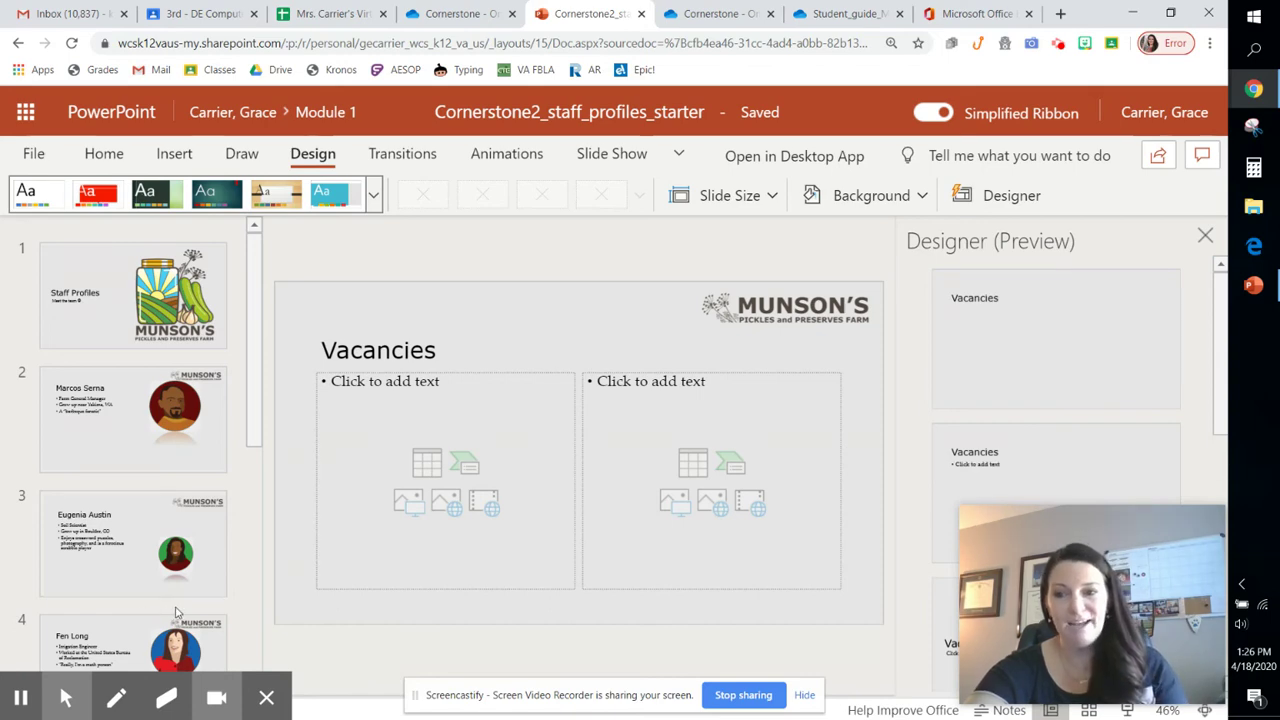
left_click(470, 14)
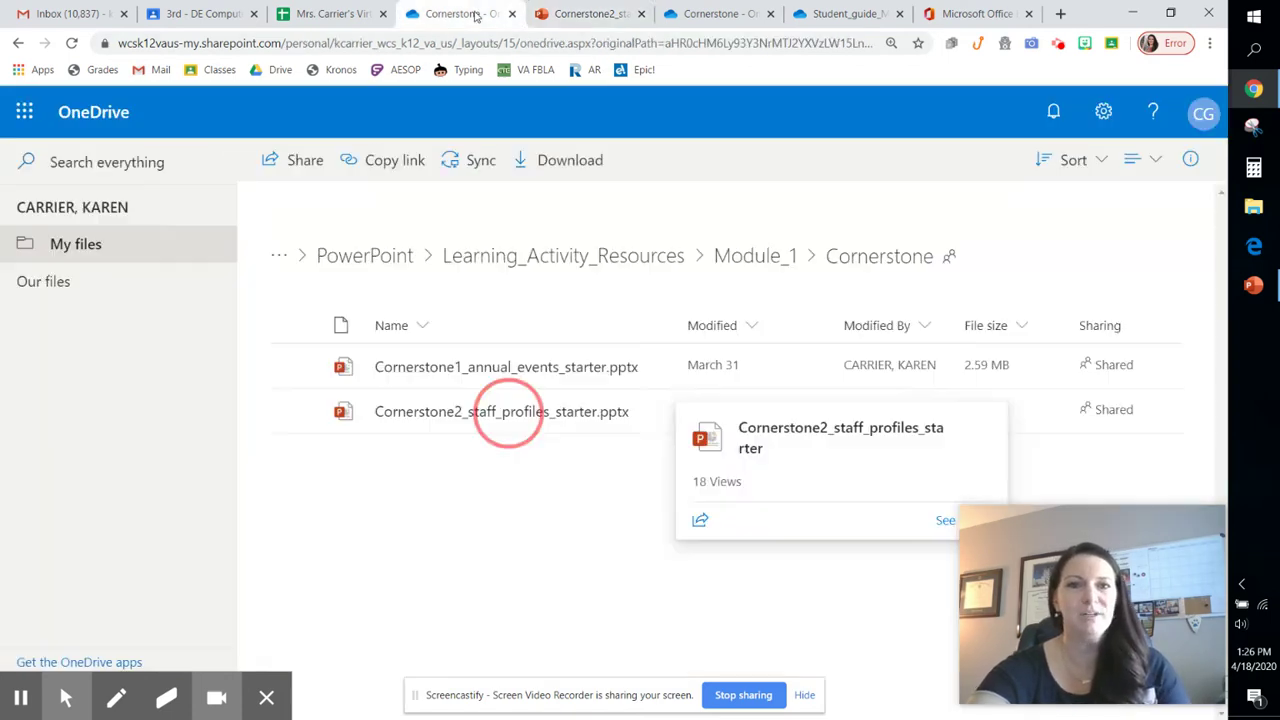
left_click(845, 14)
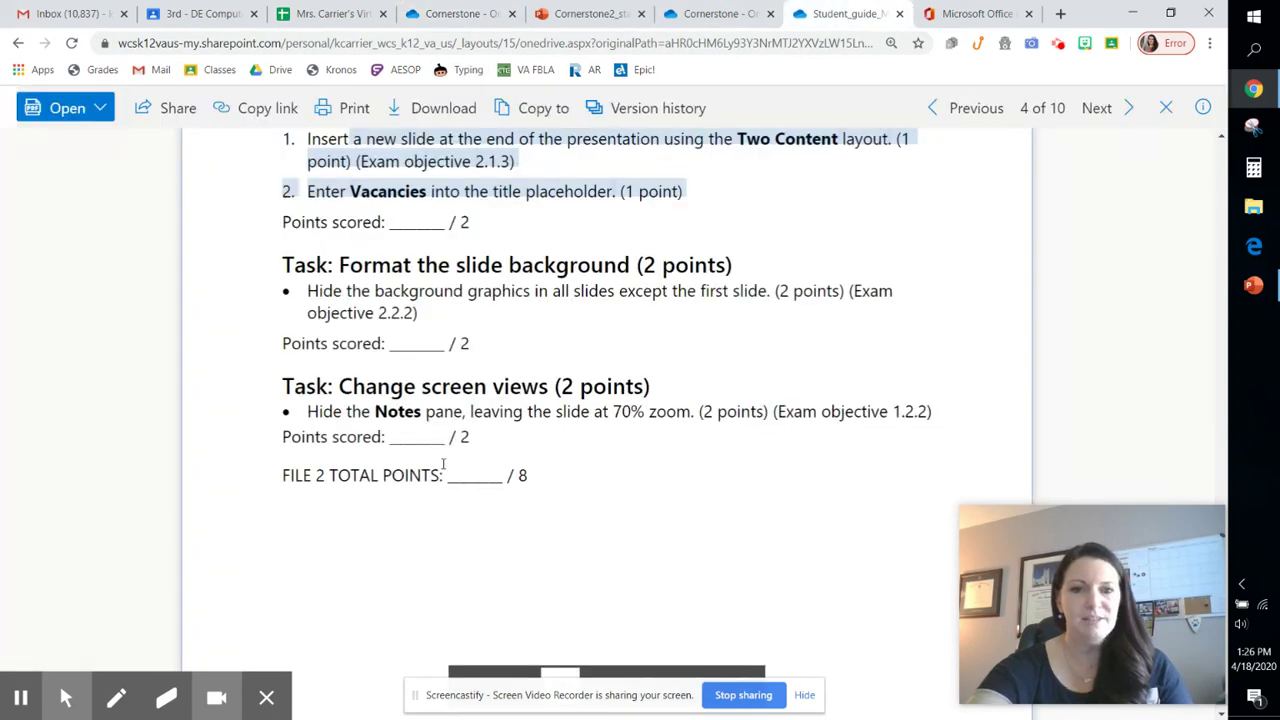
scroll(501, 464, "down", 1)
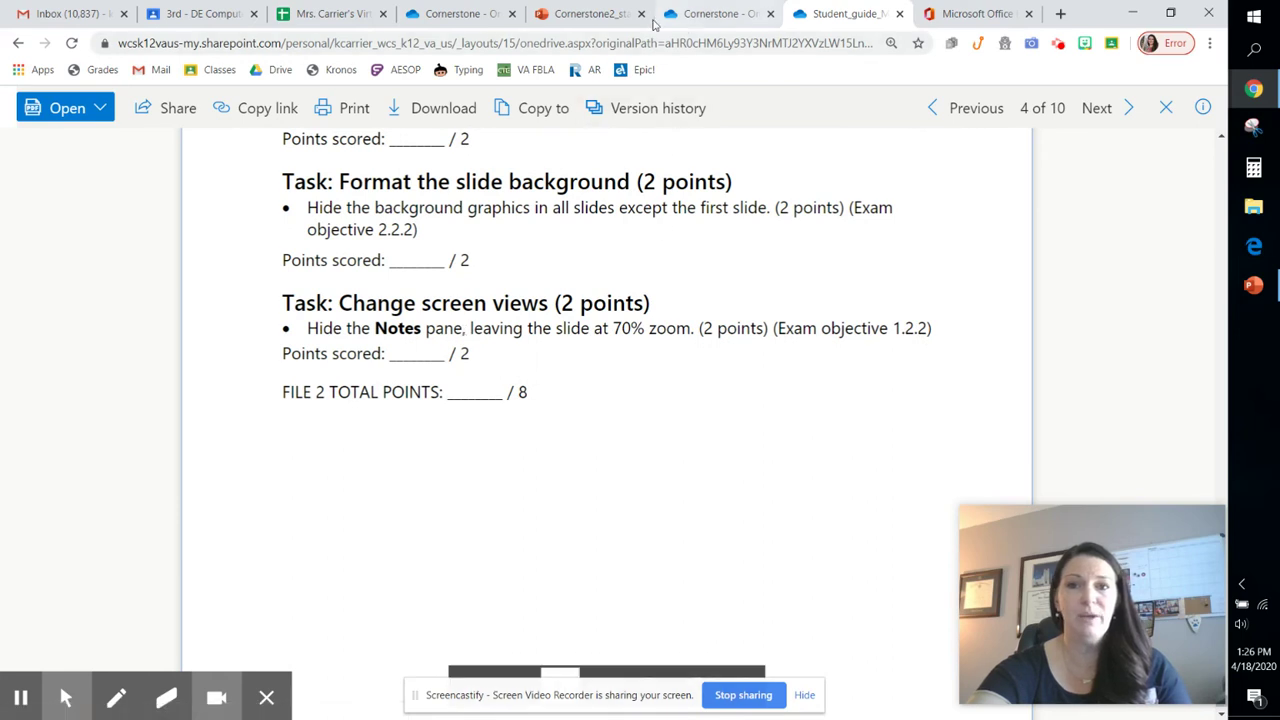
left_click(590, 14)
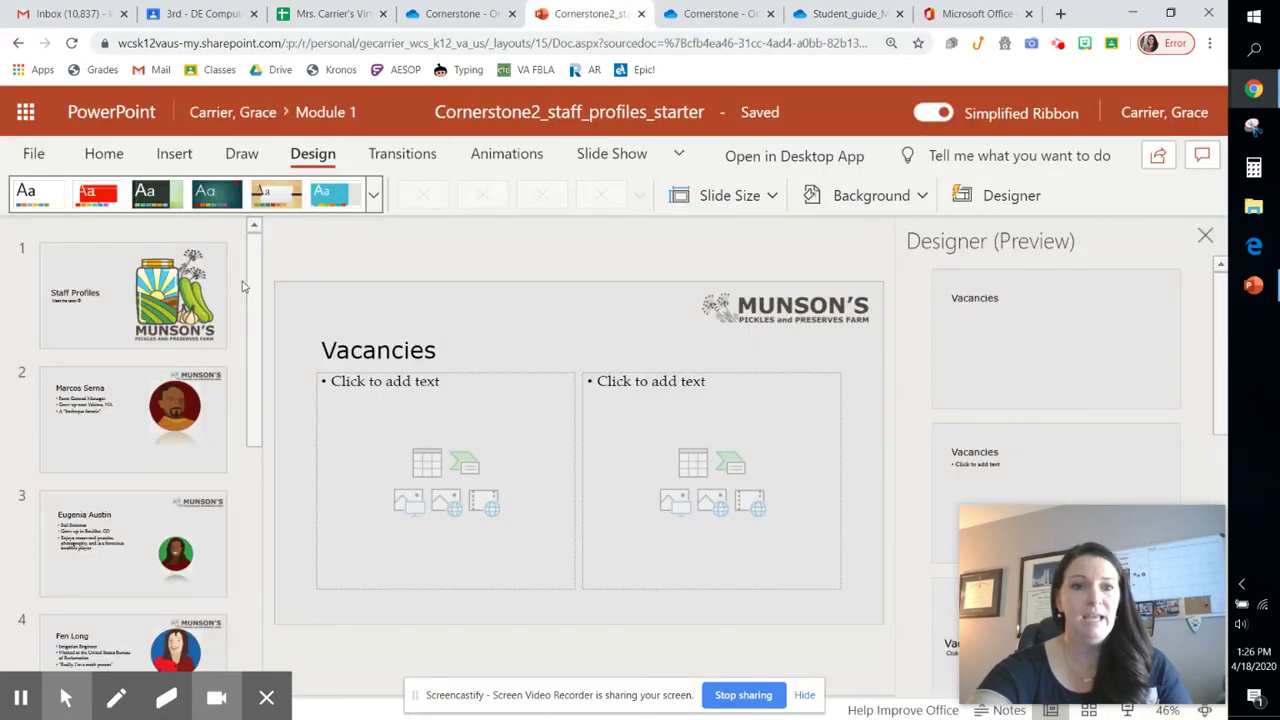
Step: In Normal view, add the note 'add speaker notes down here' to the Vacancies slide, then hide Notes
left_click_drag(251, 275, 251, 620)
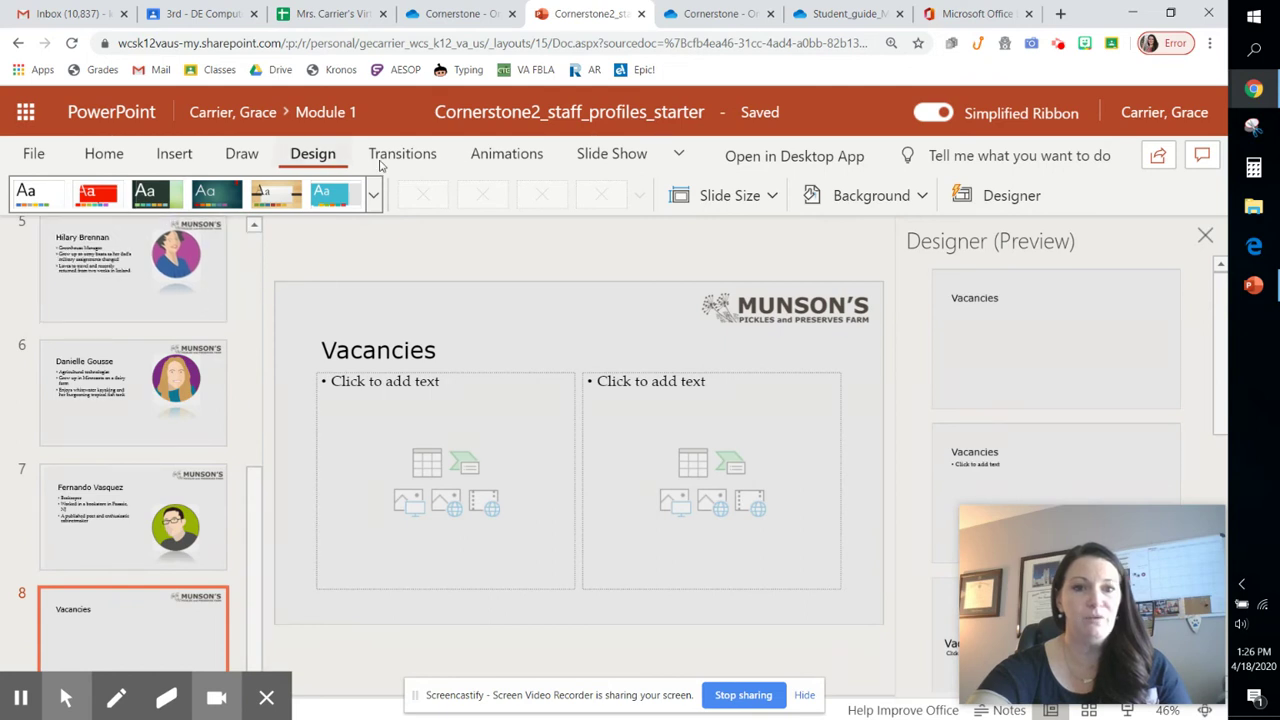
left_click(678, 153)
left_click(656, 222)
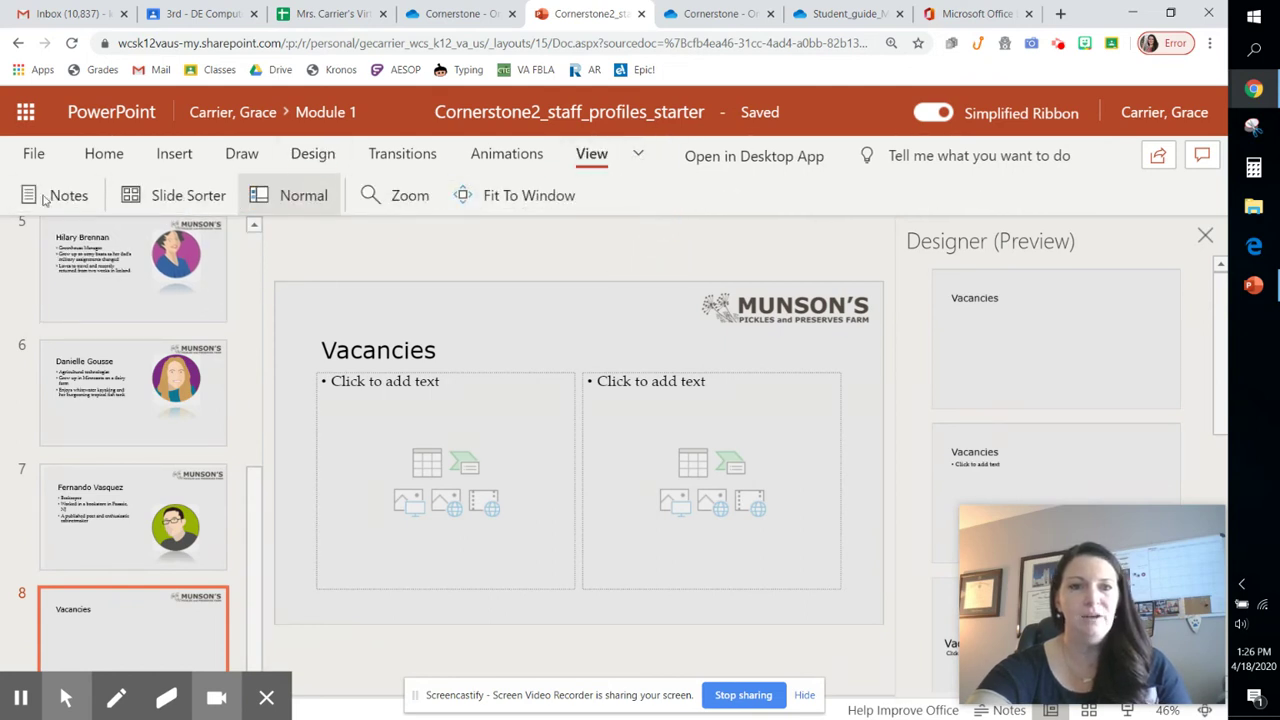
left_click(281, 196)
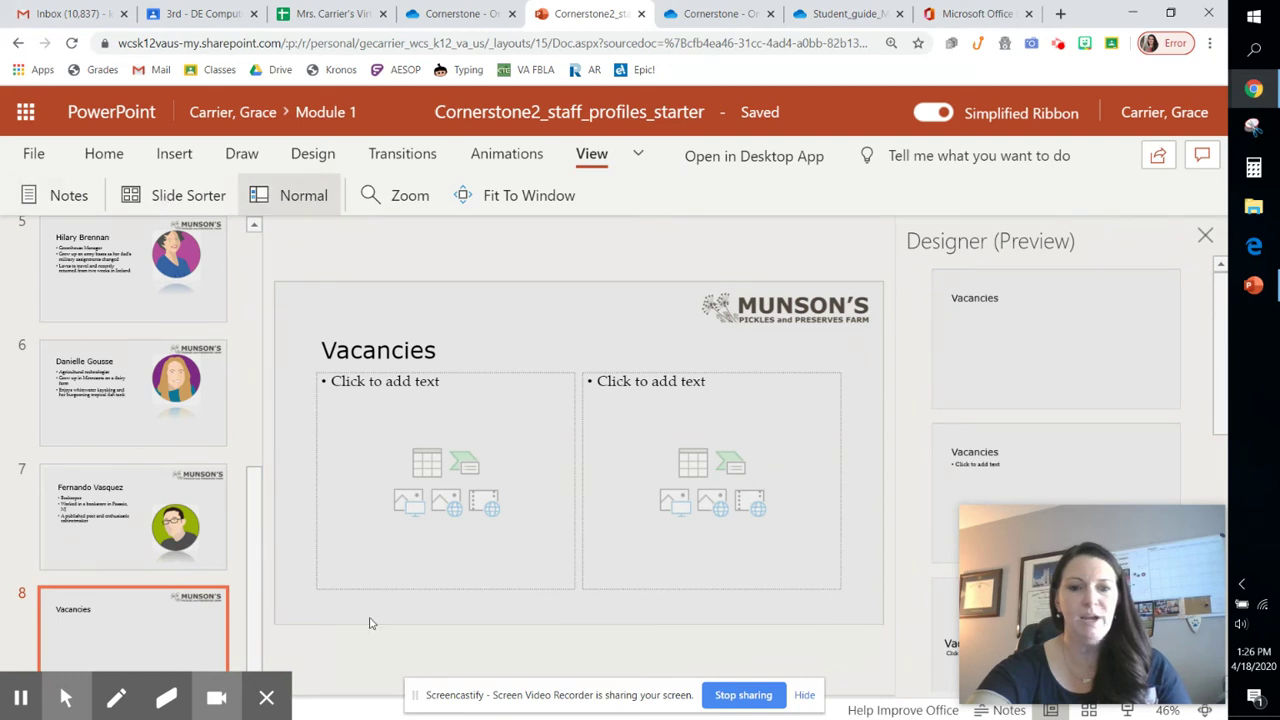
left_click(62, 196)
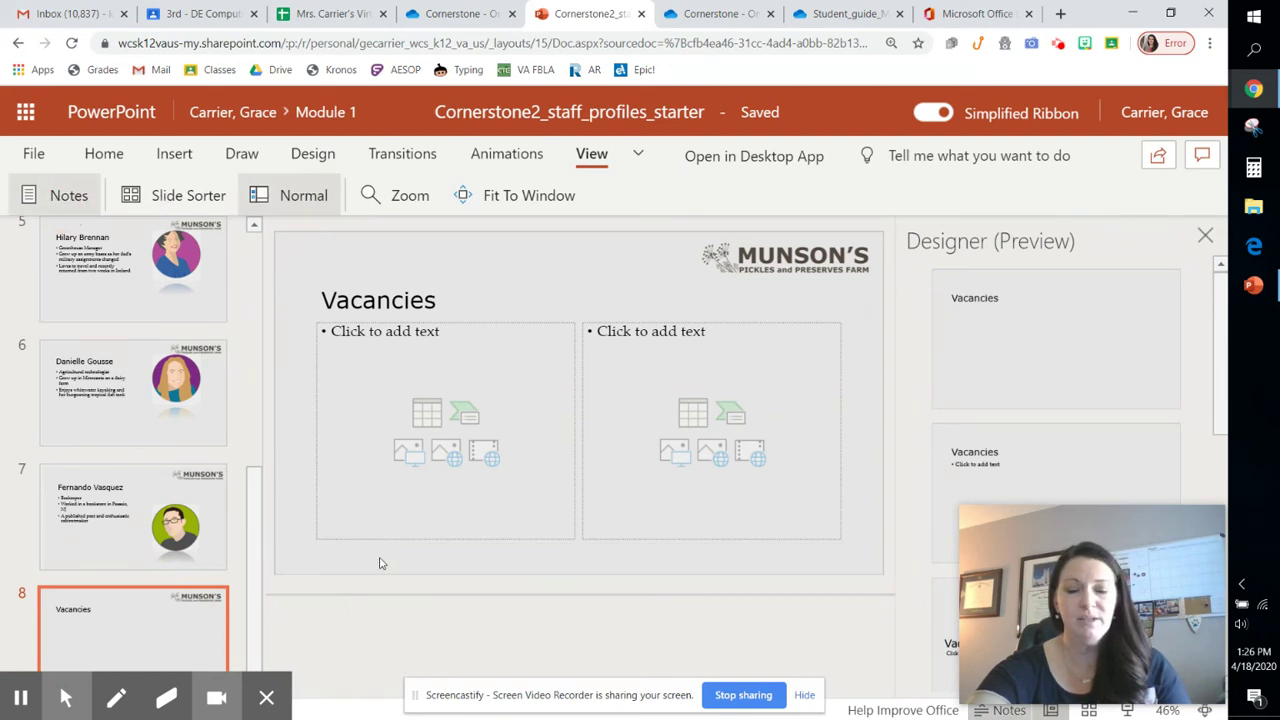
left_click(381, 634)
type("aker note")
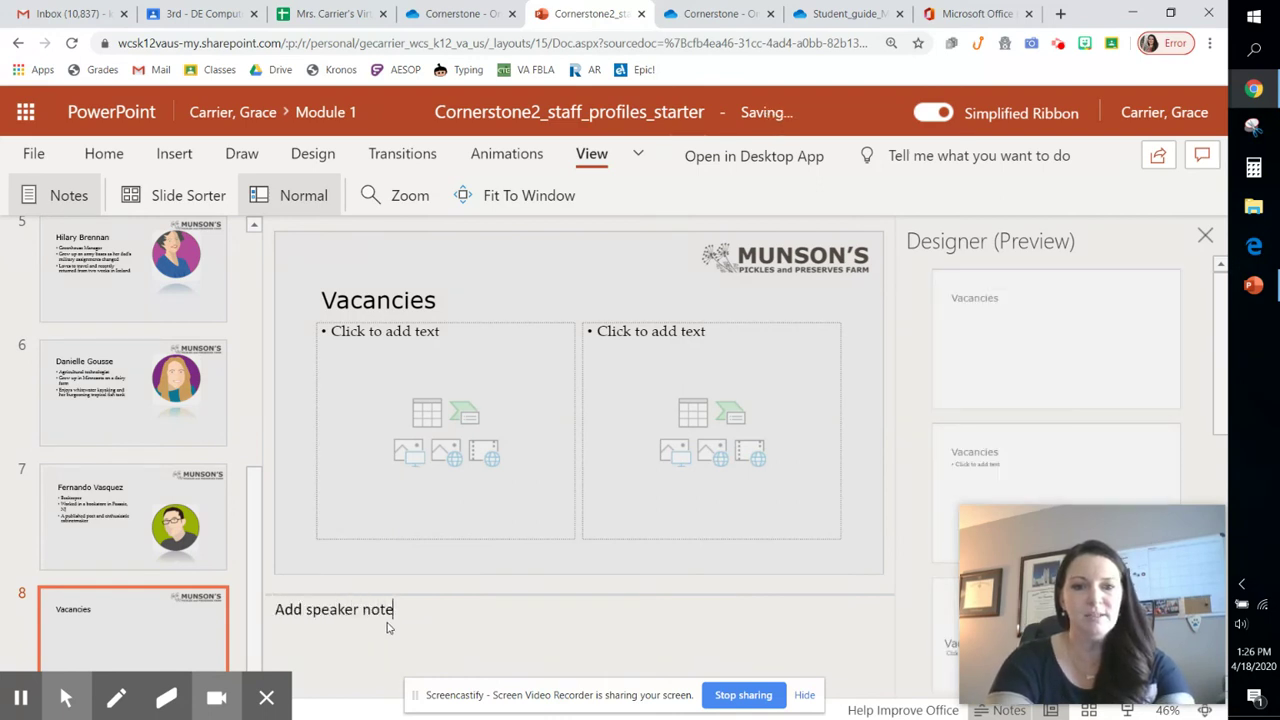
type("dd speaker notes down here")
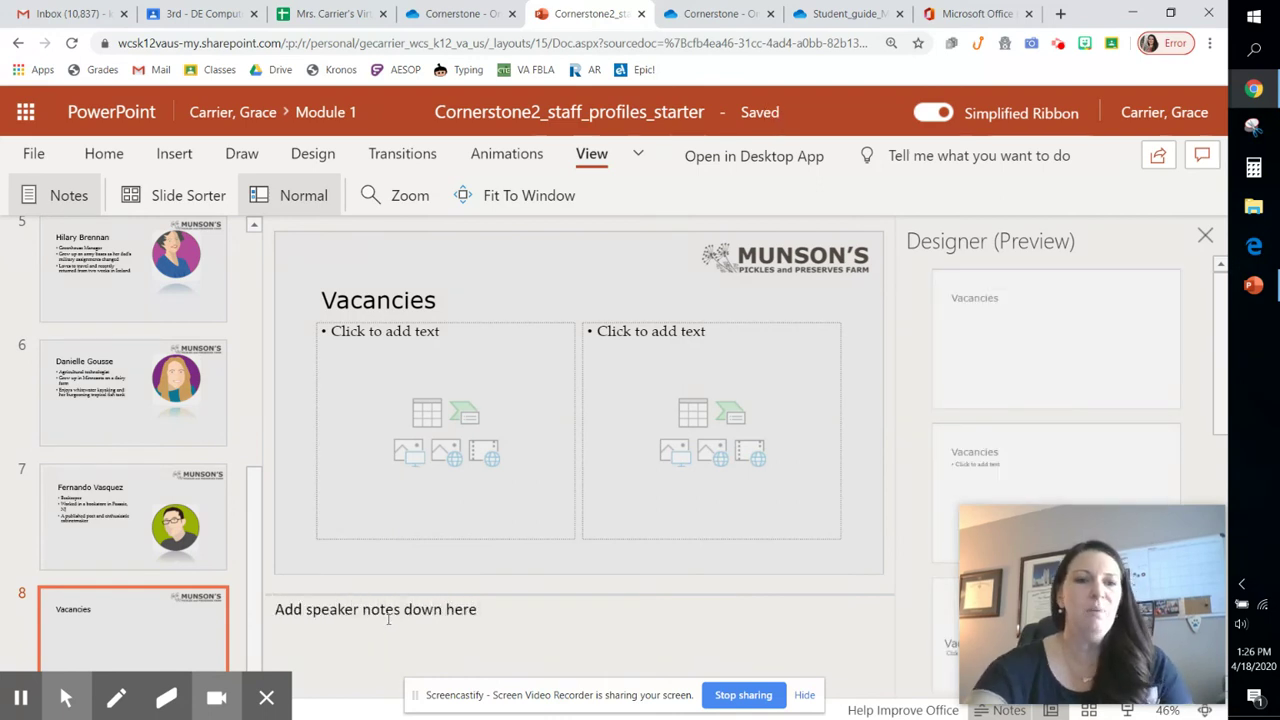
left_click(72, 201)
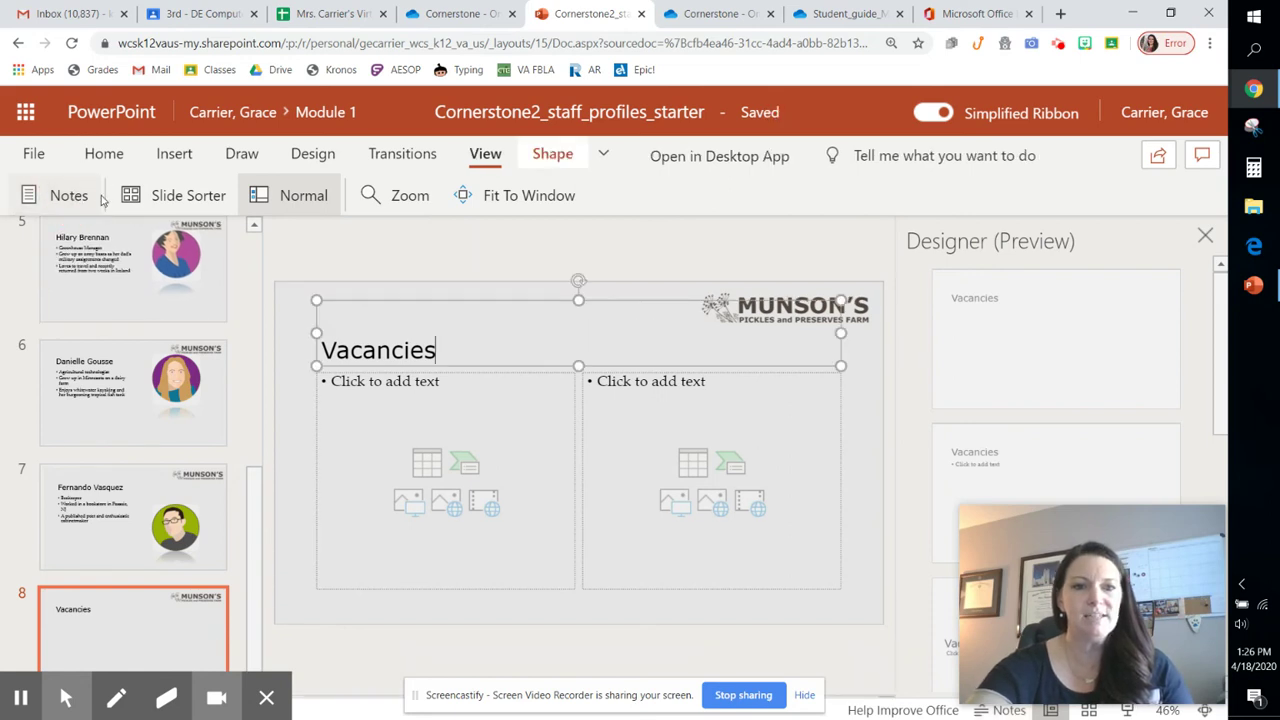
left_click(782, 635)
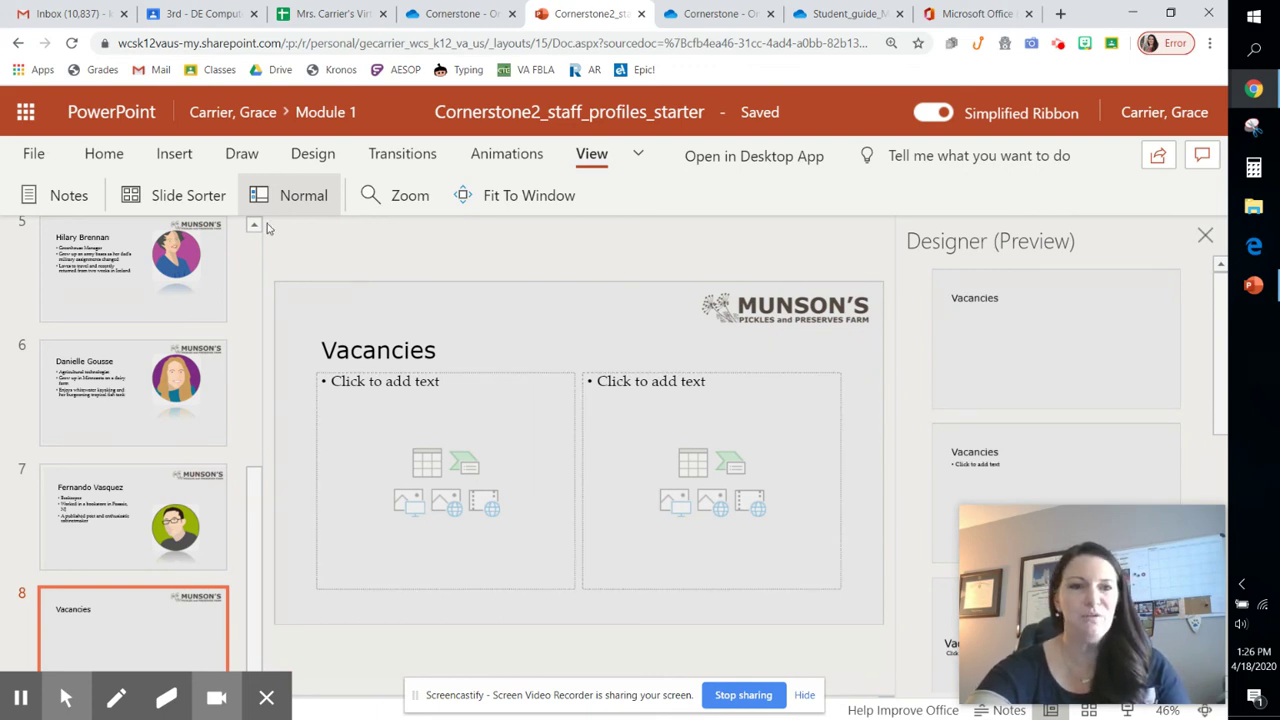
Step: Rename the deck Cornerstone2_staff_profiles_ followed by the student's full name instead of 'starter'
left_click(42, 159)
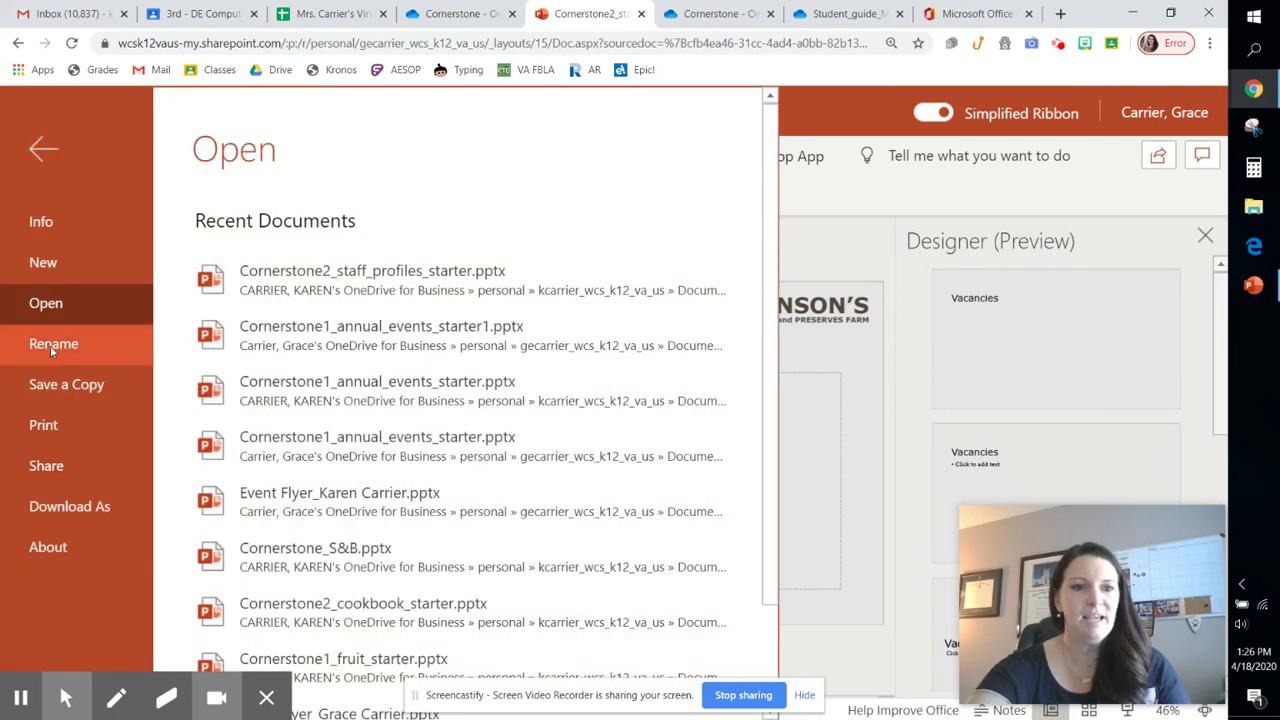
left_click(52, 344)
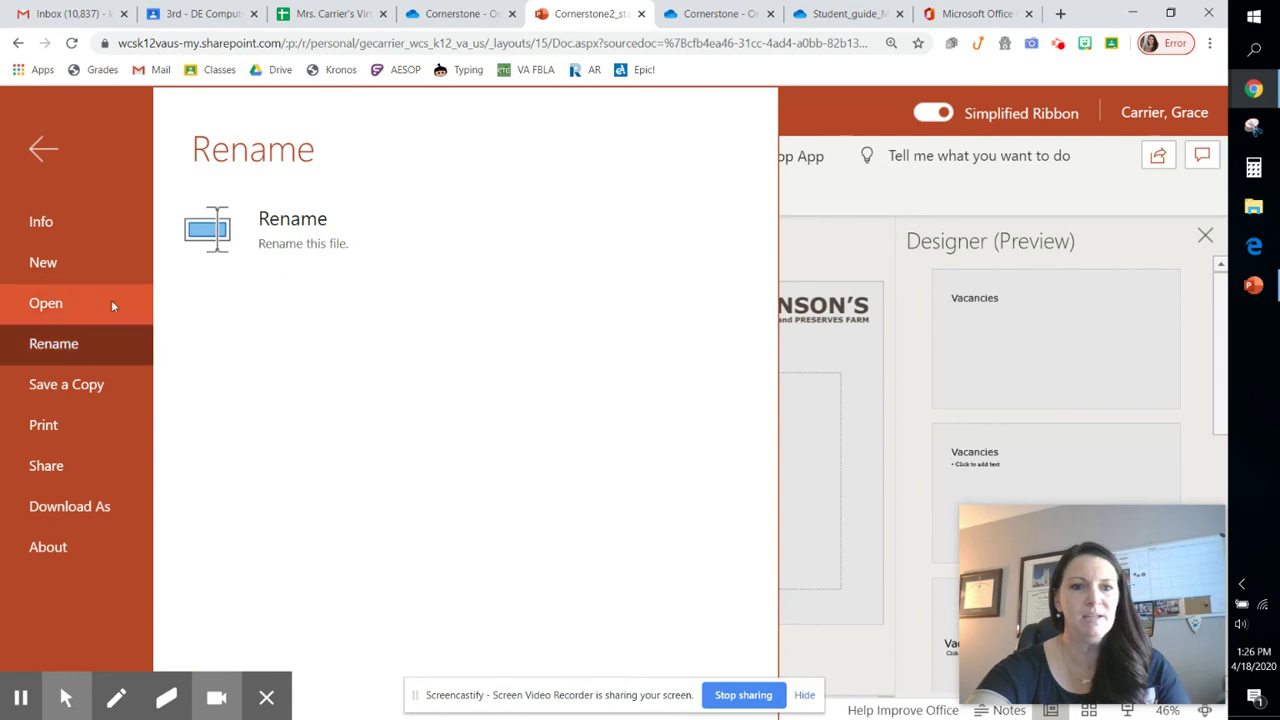
left_click(312, 237)
left_click(703, 416)
key("BackSpace")
key("BackSpace")
key("BackSpace")
key("BackSpace")
key("BackSpace")
type("Karen Carri")
key("BackSpace")
key("BackSpace")
type("rier")
left_click(637, 459)
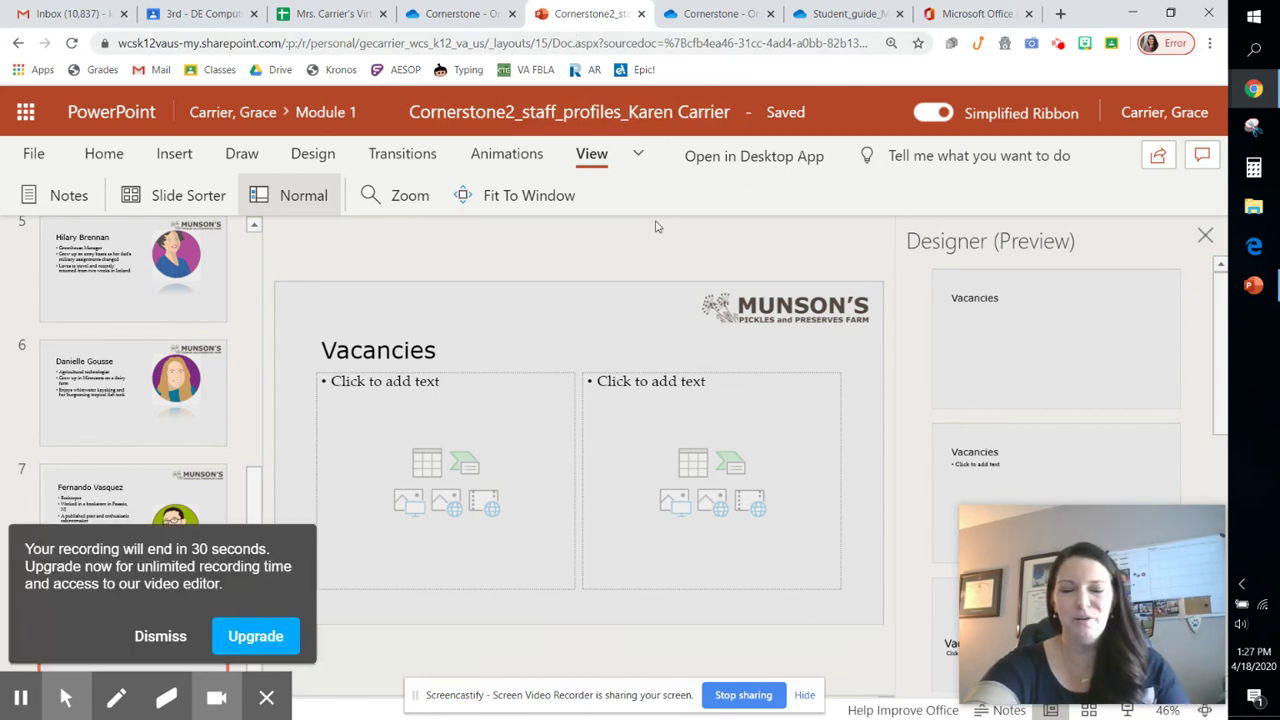
left_click(161, 641)
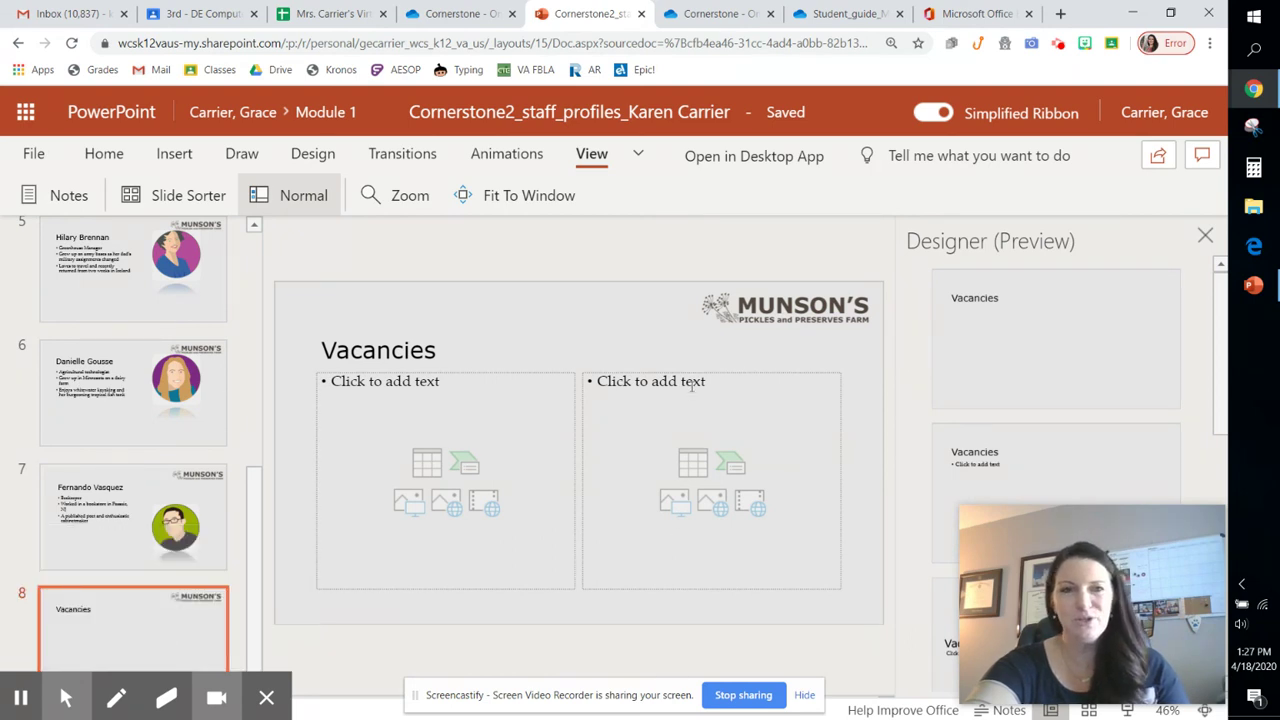